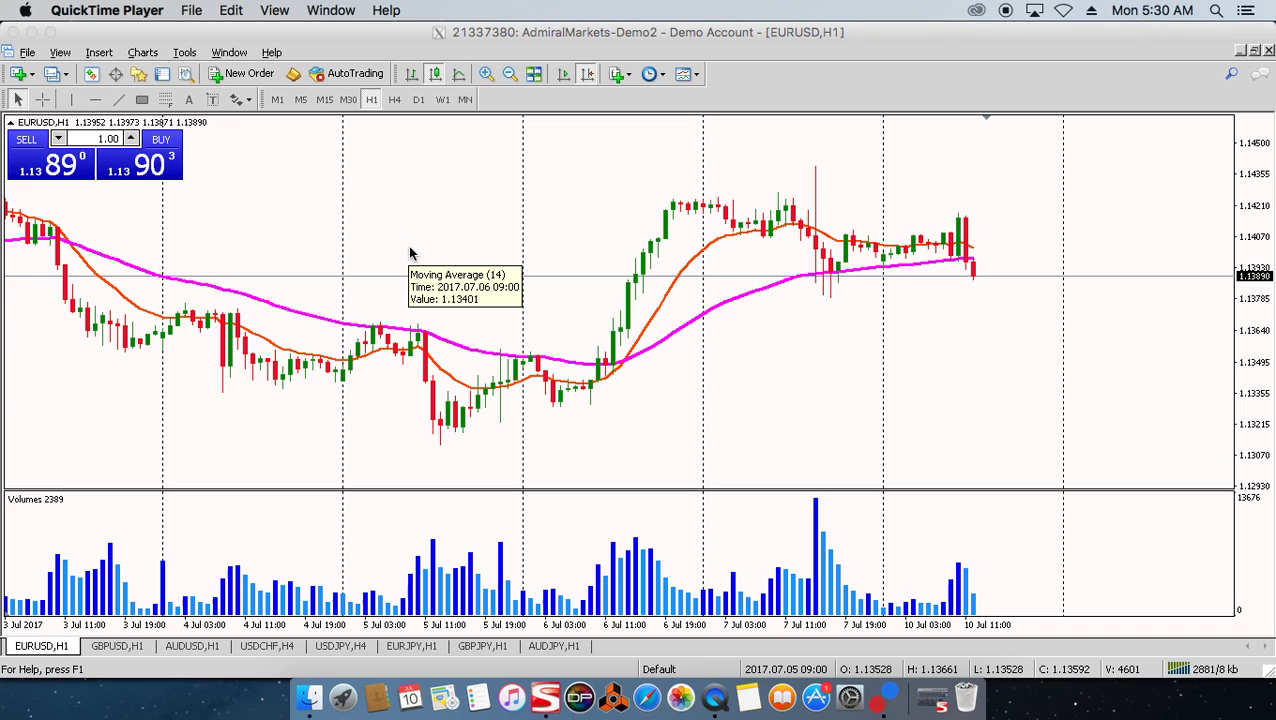
# Show EURUSD on the 5-minute timeframe with a stretched price scale.
pyautogui.click(510, 421)
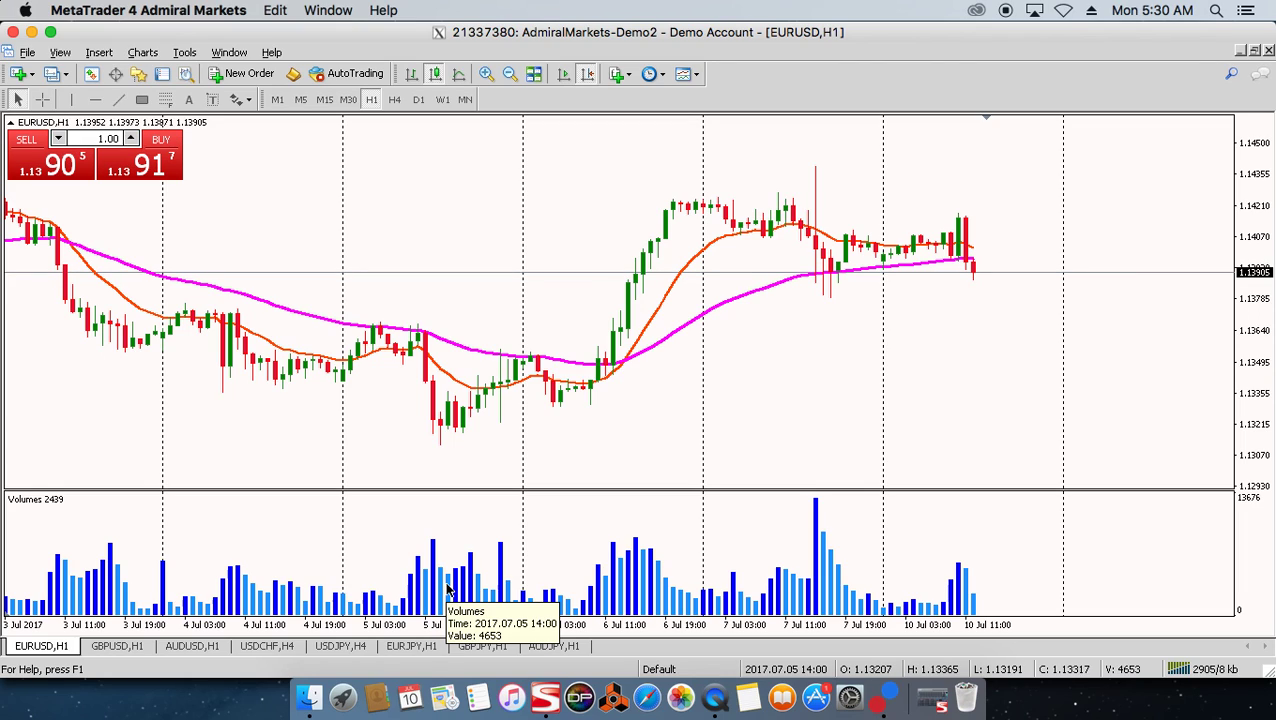
pyautogui.click(300, 99)
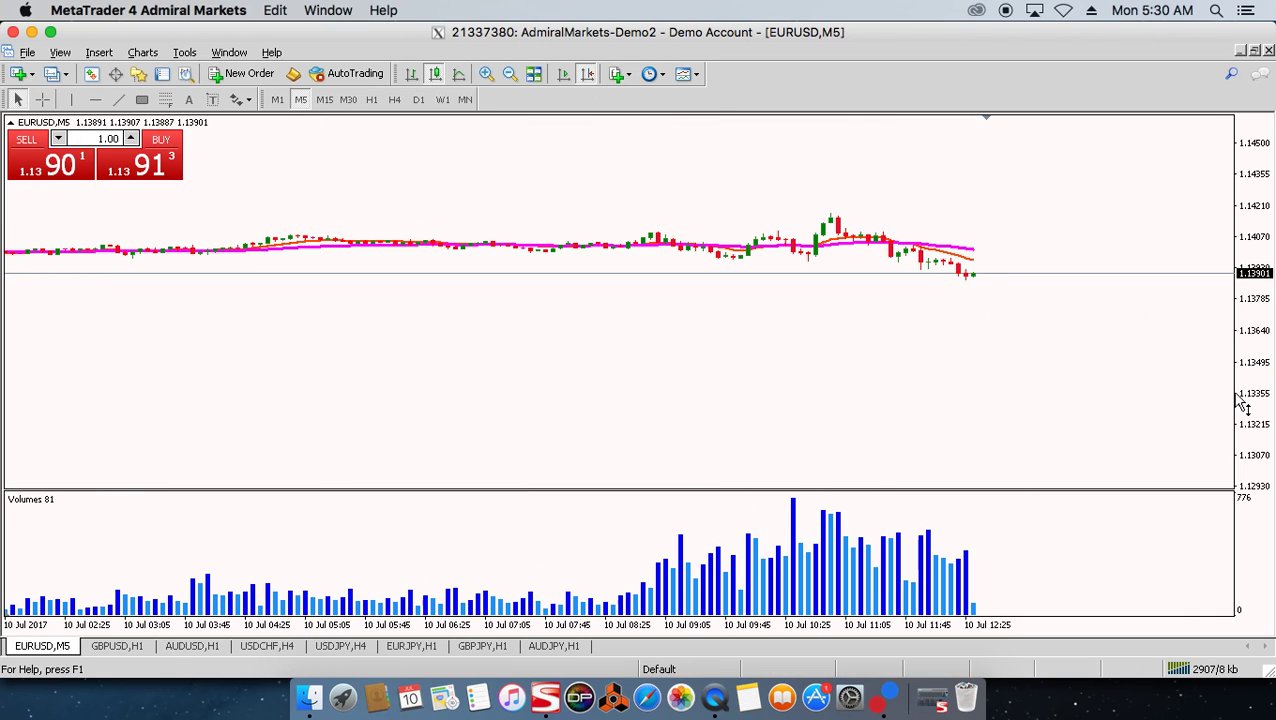
pyautogui.moveTo(1245, 400); pyautogui.dragTo(1245, 412)
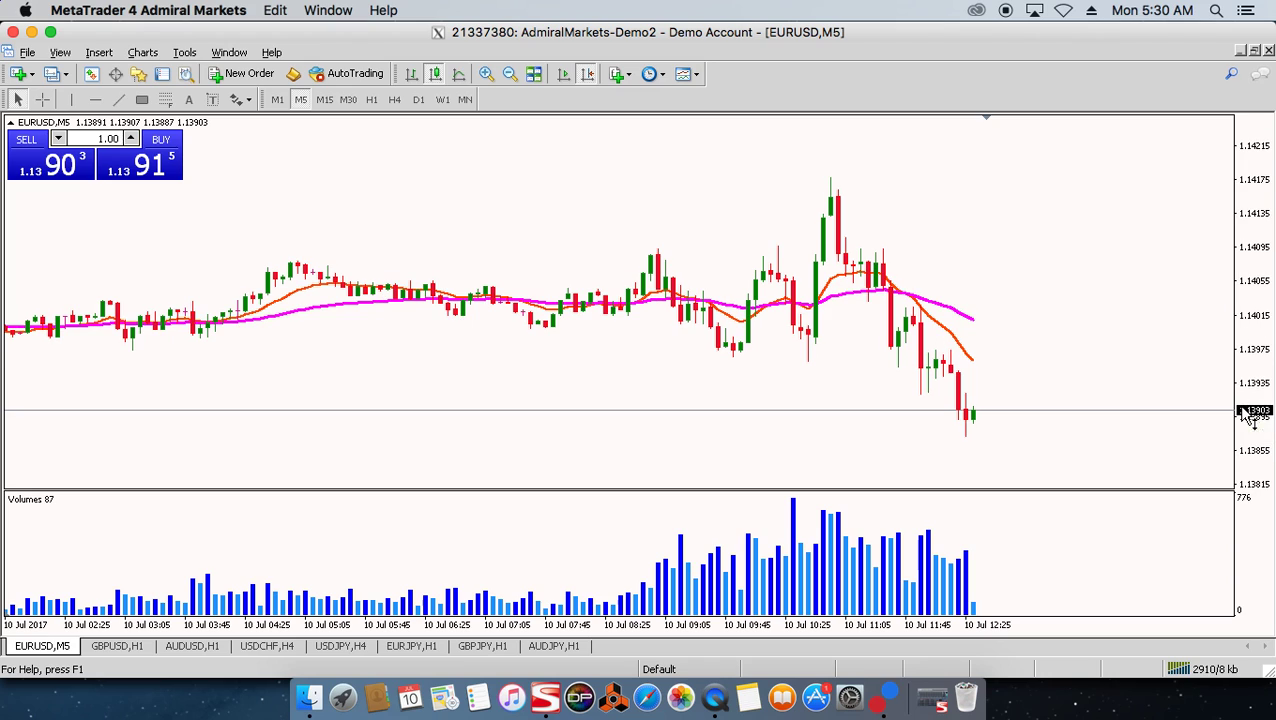
# Bring up the GBPUSD hourly chart and scroll back and forth through its history.
pyautogui.click(132, 648)
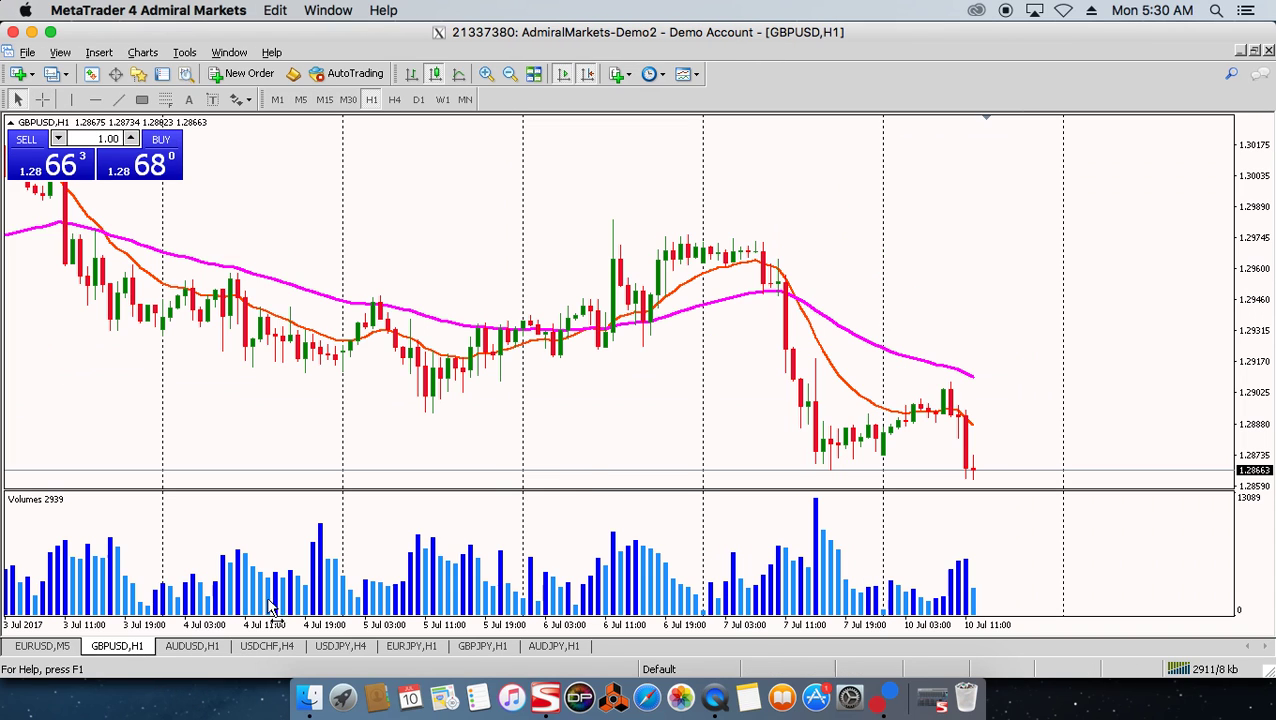
pyautogui.hscroll(-3, 560, 460)
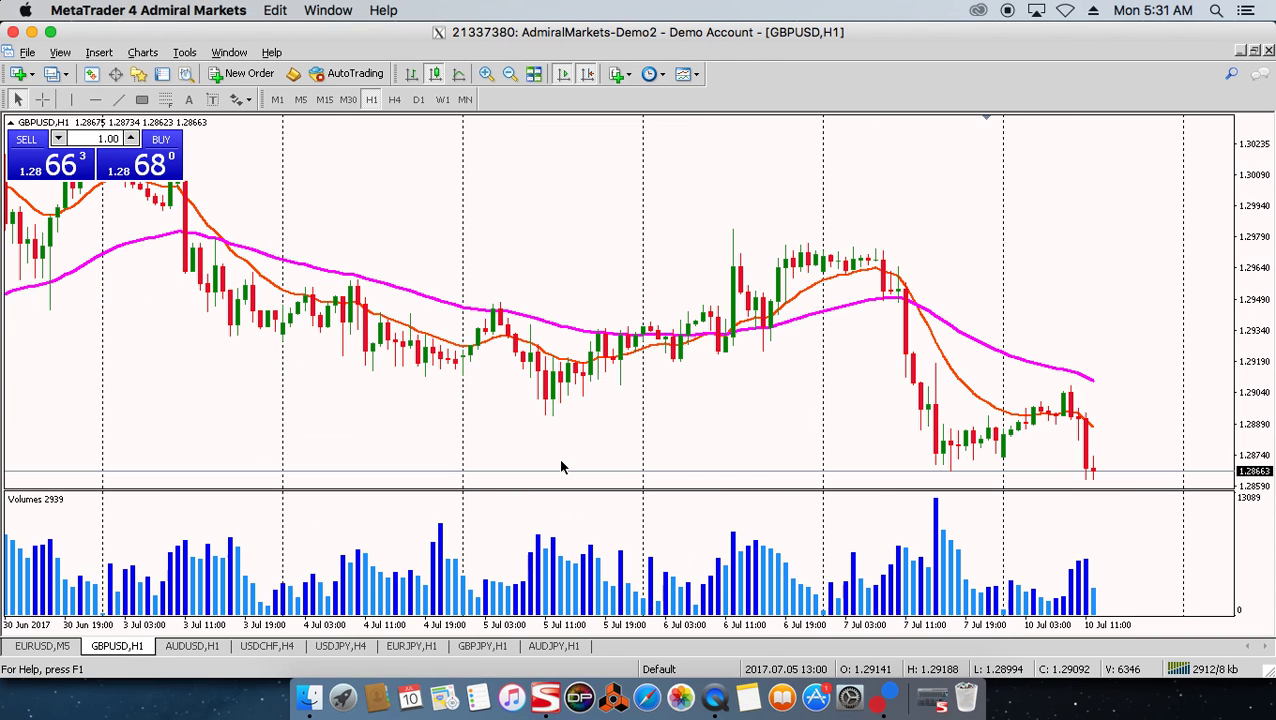
pyautogui.hscroll(3, 561, 466)
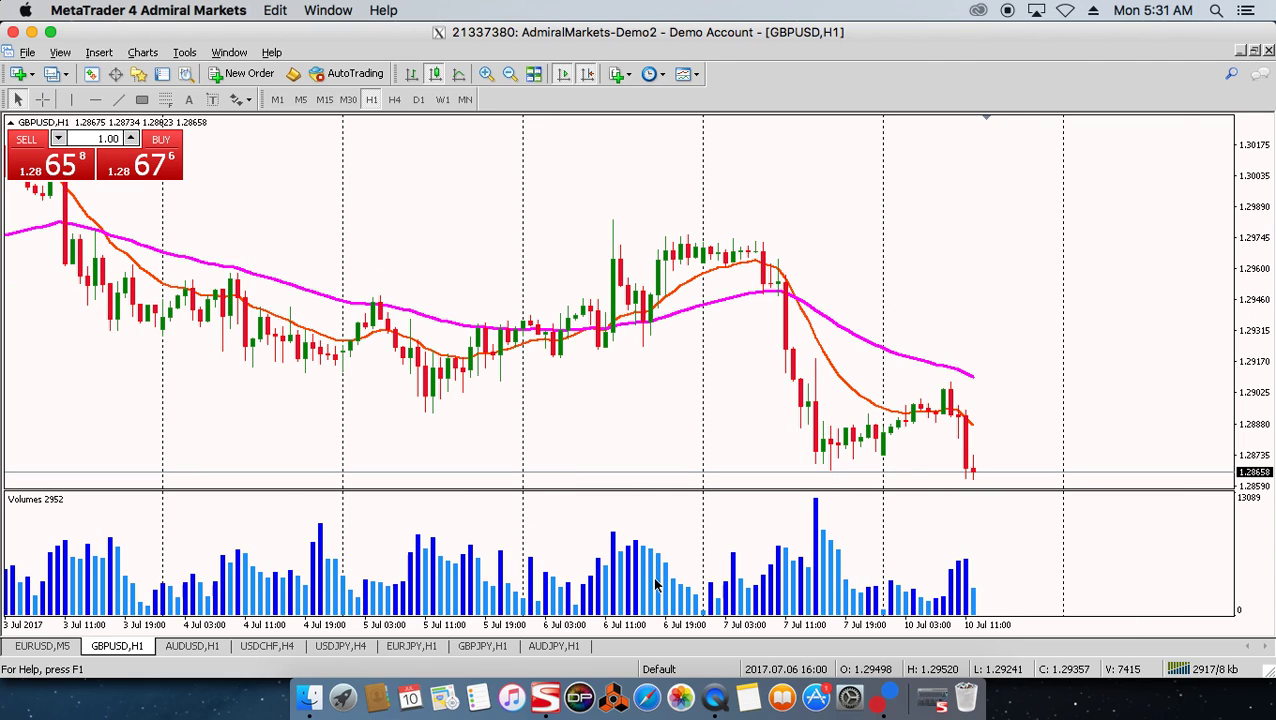
pyautogui.moveTo(360, 566)
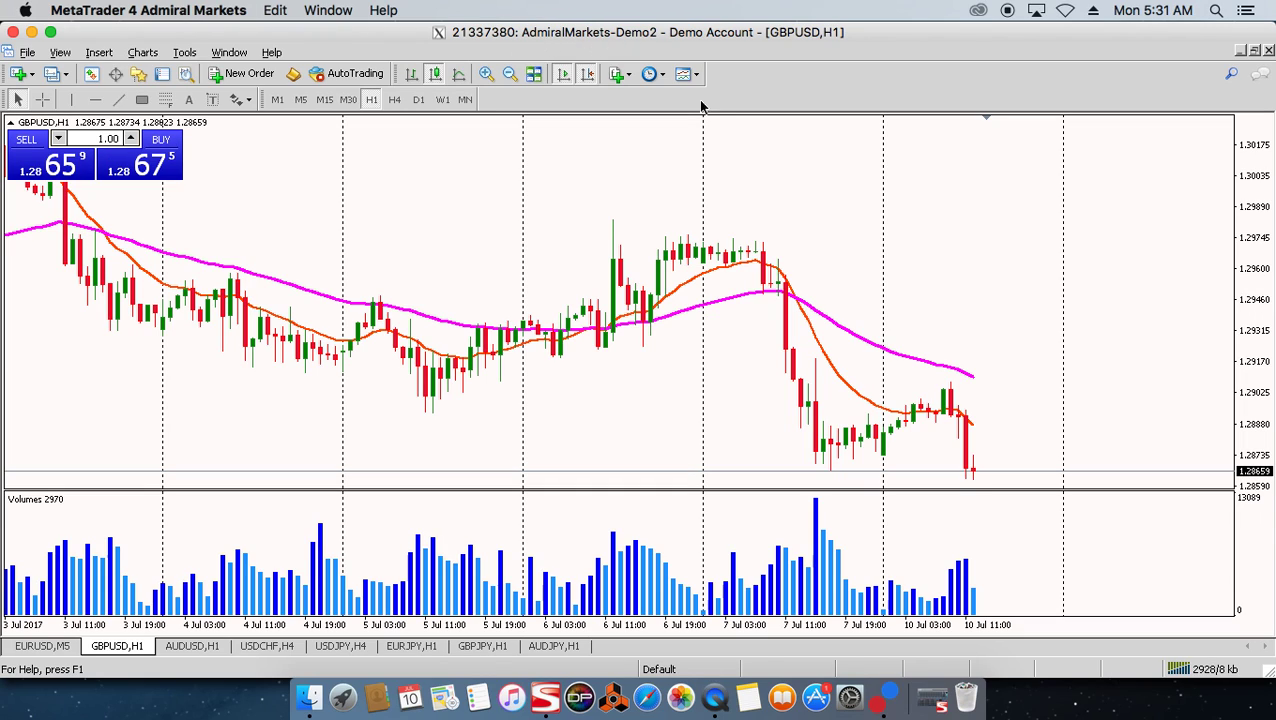
pyautogui.moveTo(747, 445)
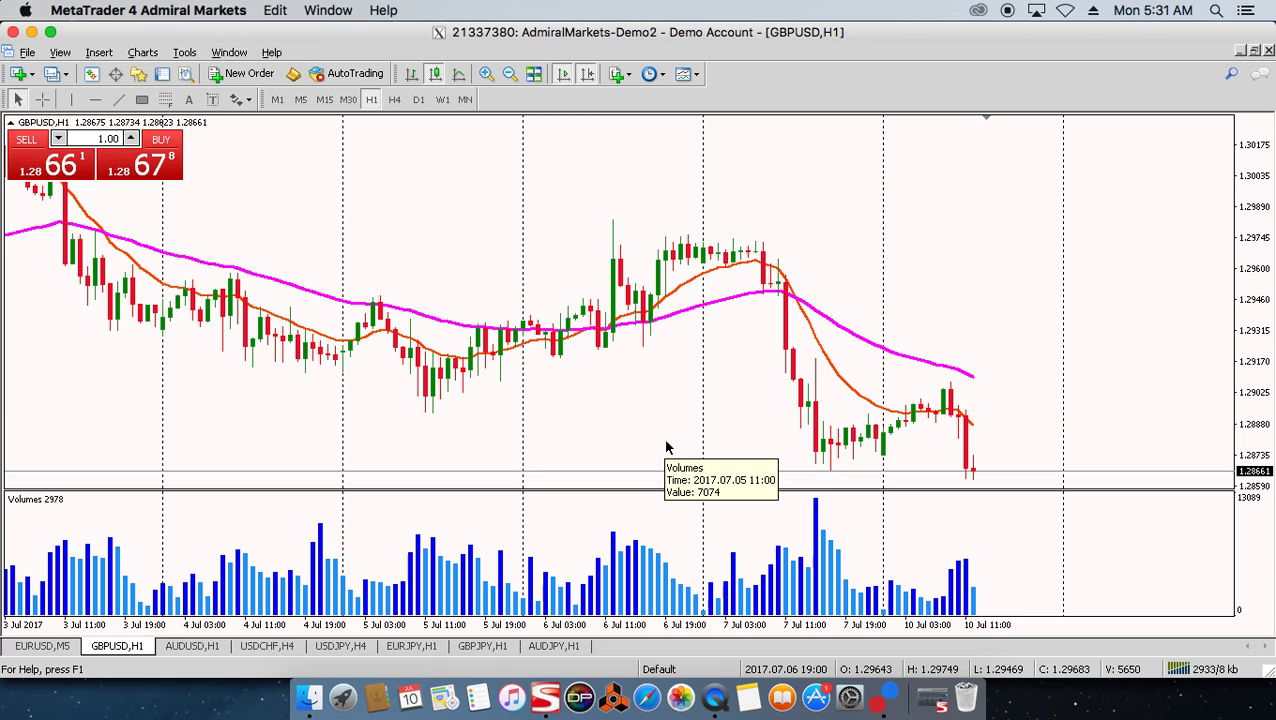
pyautogui.click(300, 99)
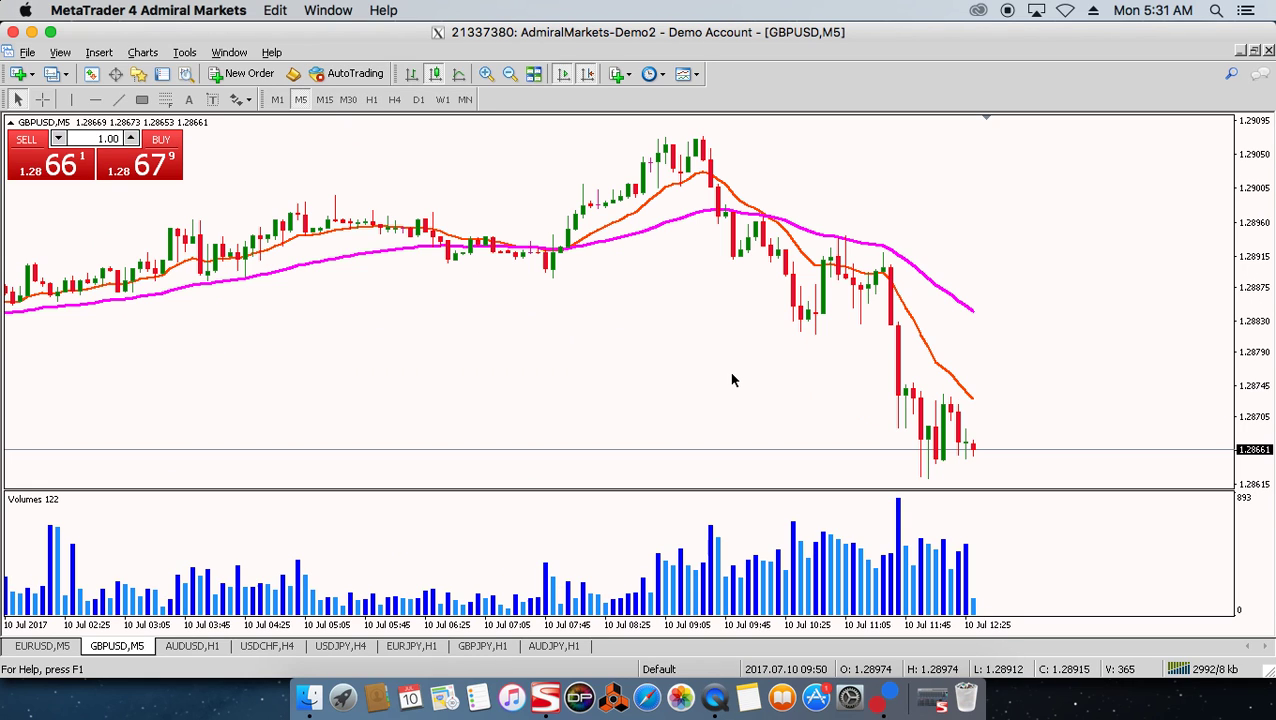
pyautogui.click(396, 99)
pyautogui.click(371, 99)
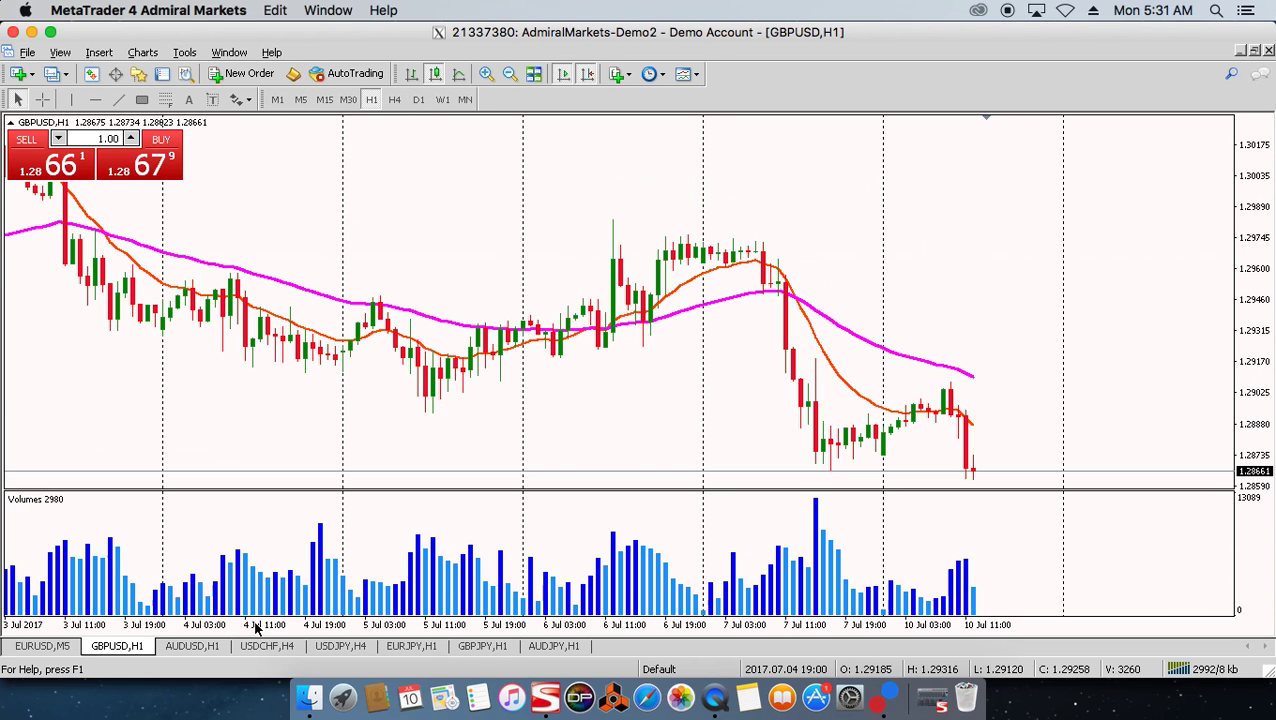
pyautogui.click(45, 646)
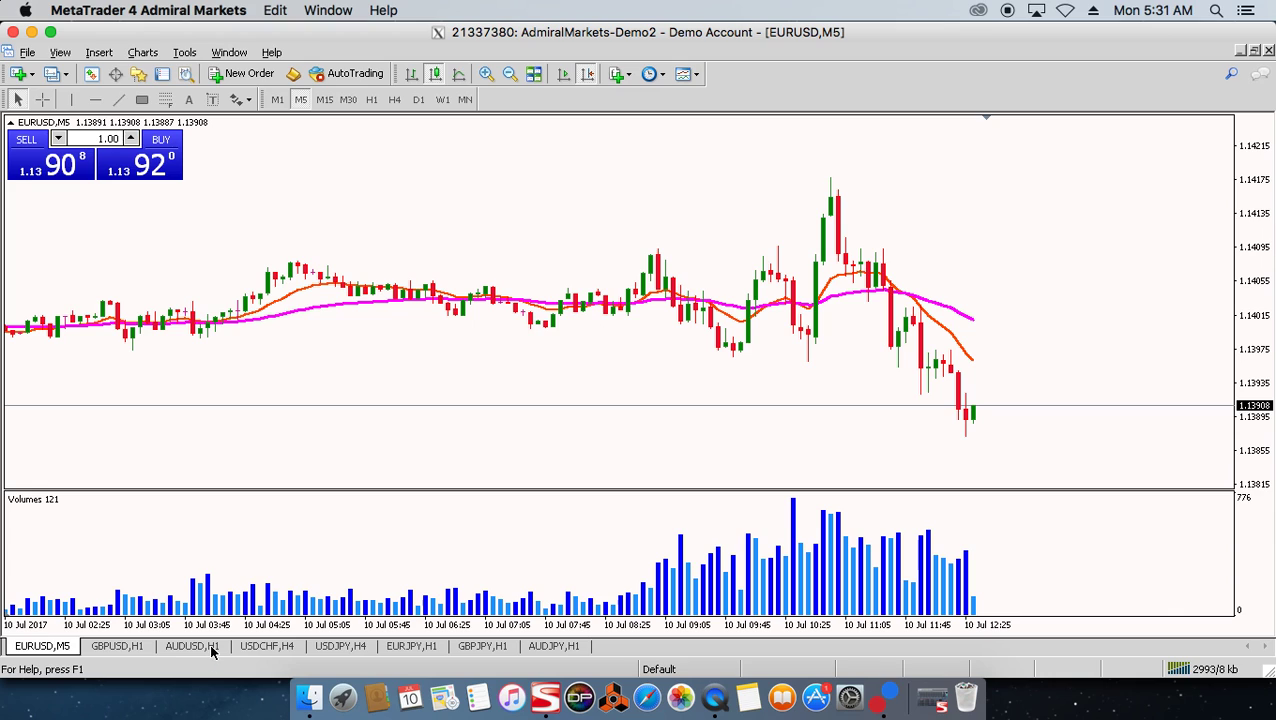
pyautogui.click(210, 648)
pyautogui.click(267, 648)
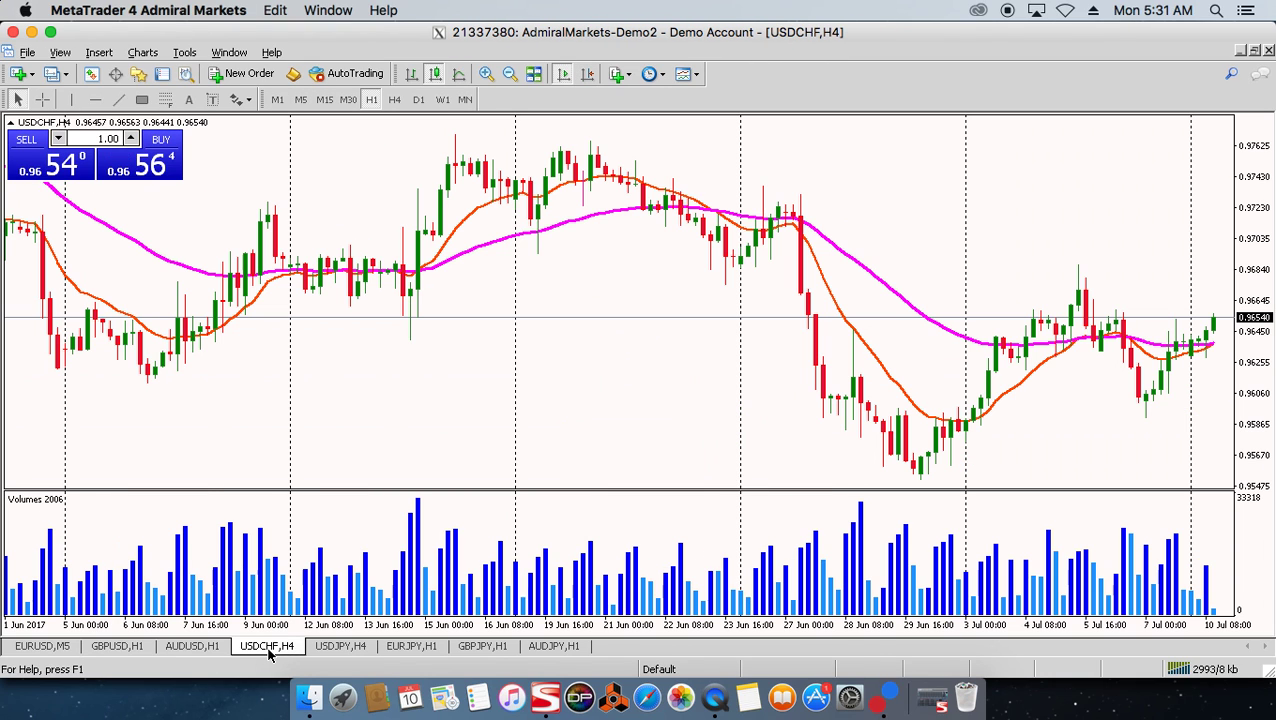
pyautogui.click(120, 648)
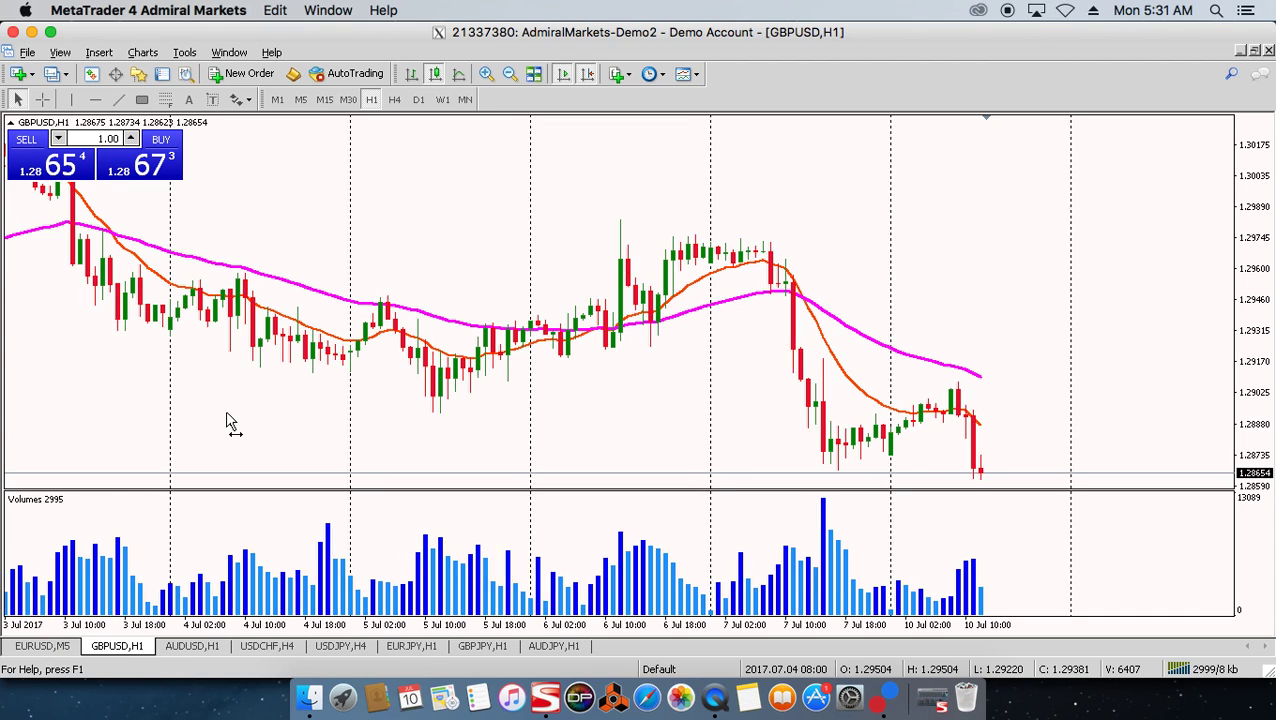
pyautogui.moveTo(238, 415)
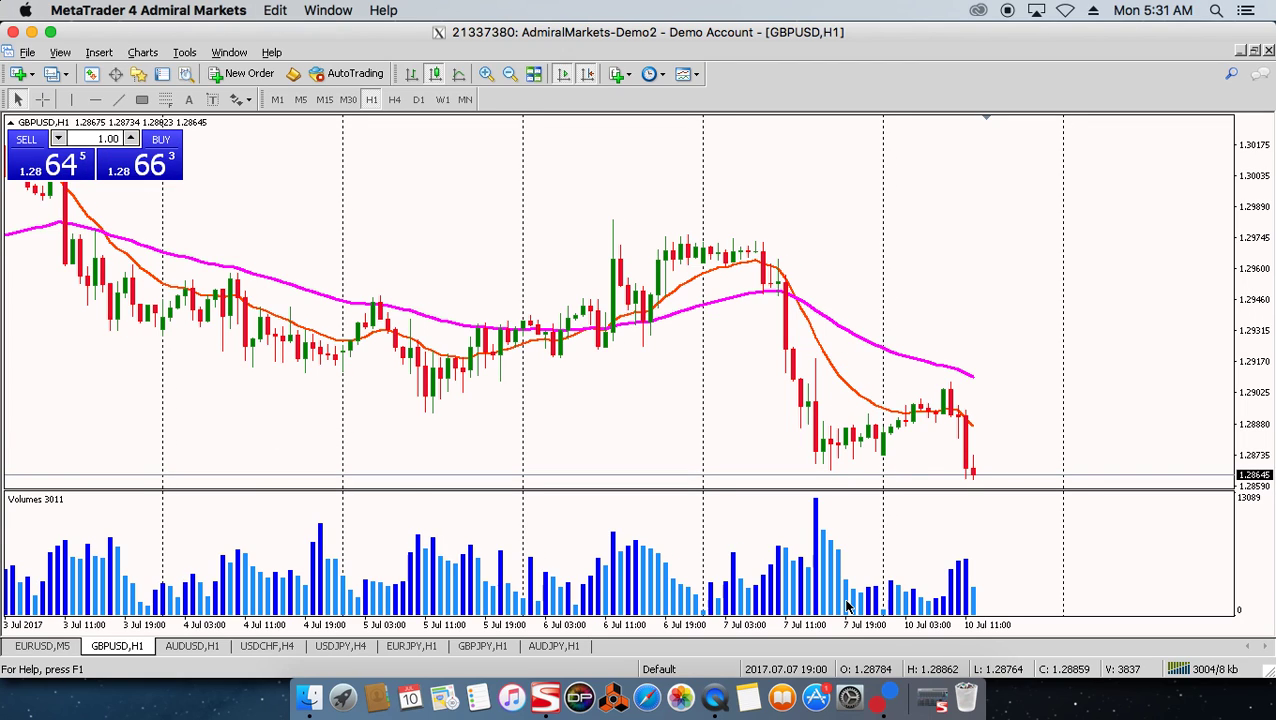
pyautogui.moveTo(804, 322)
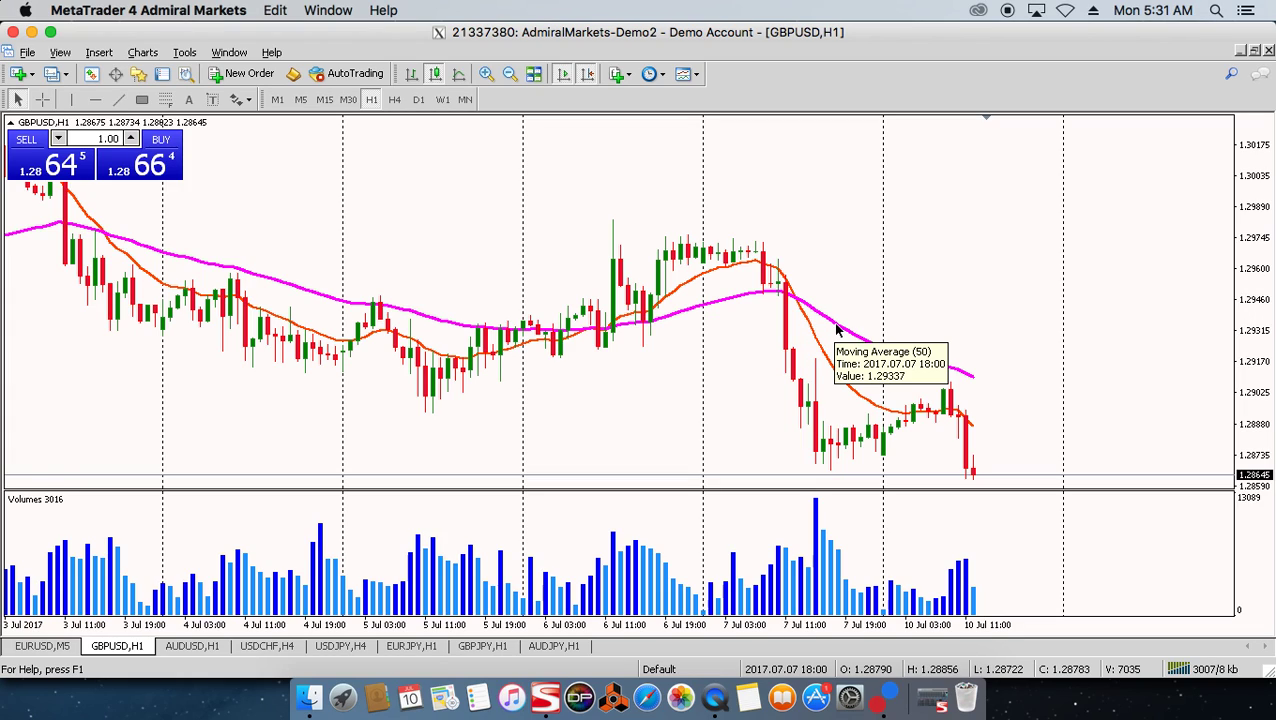
pyautogui.moveTo(825, 357)
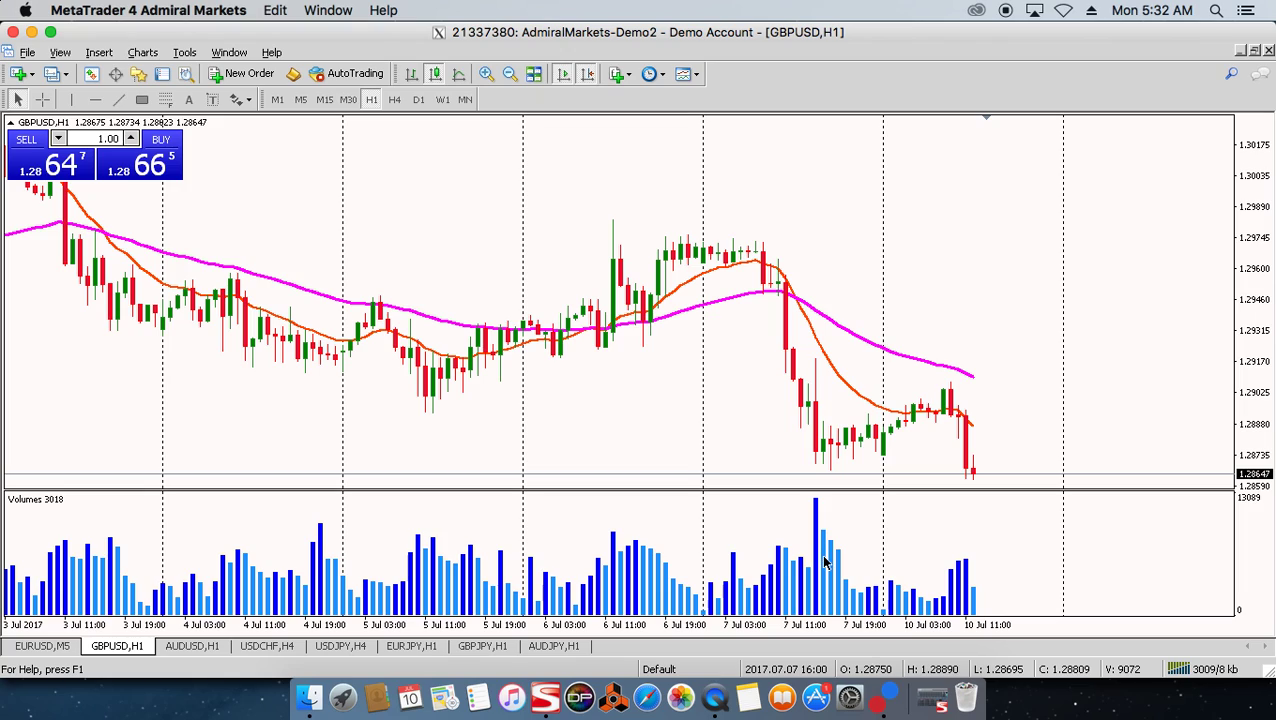
pyautogui.moveTo(825, 561)
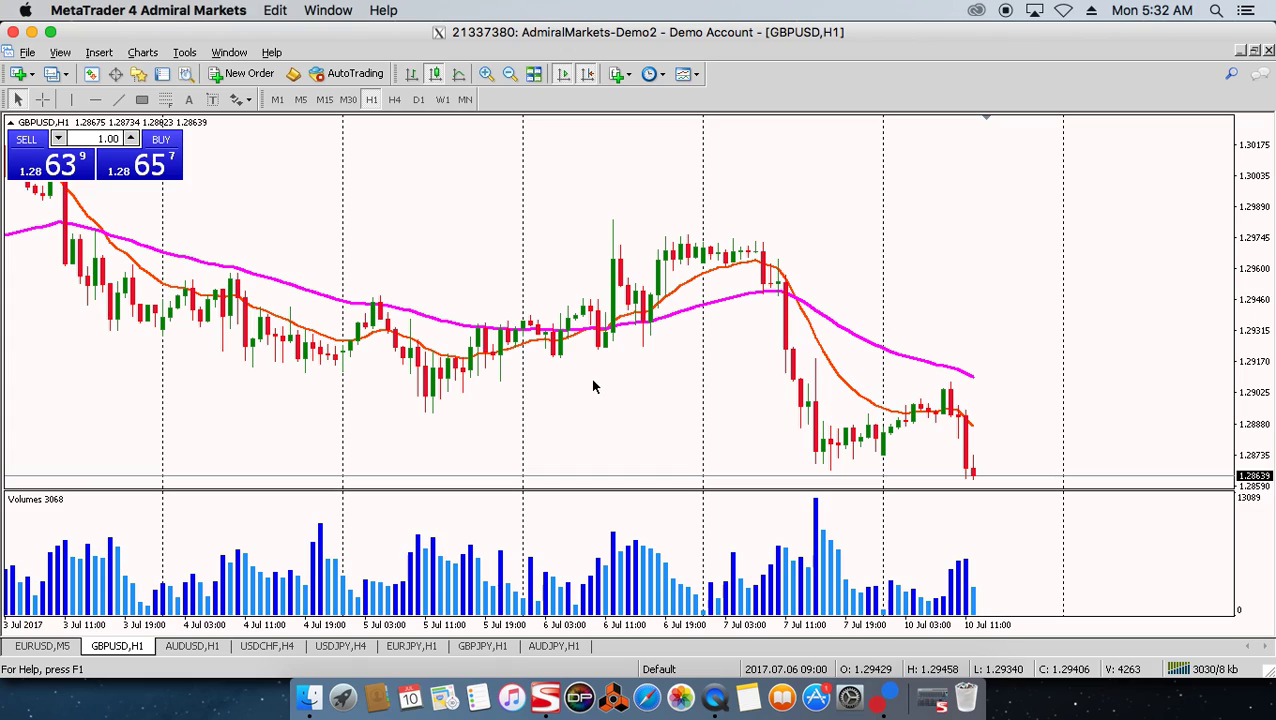
pyautogui.moveTo(576, 254)
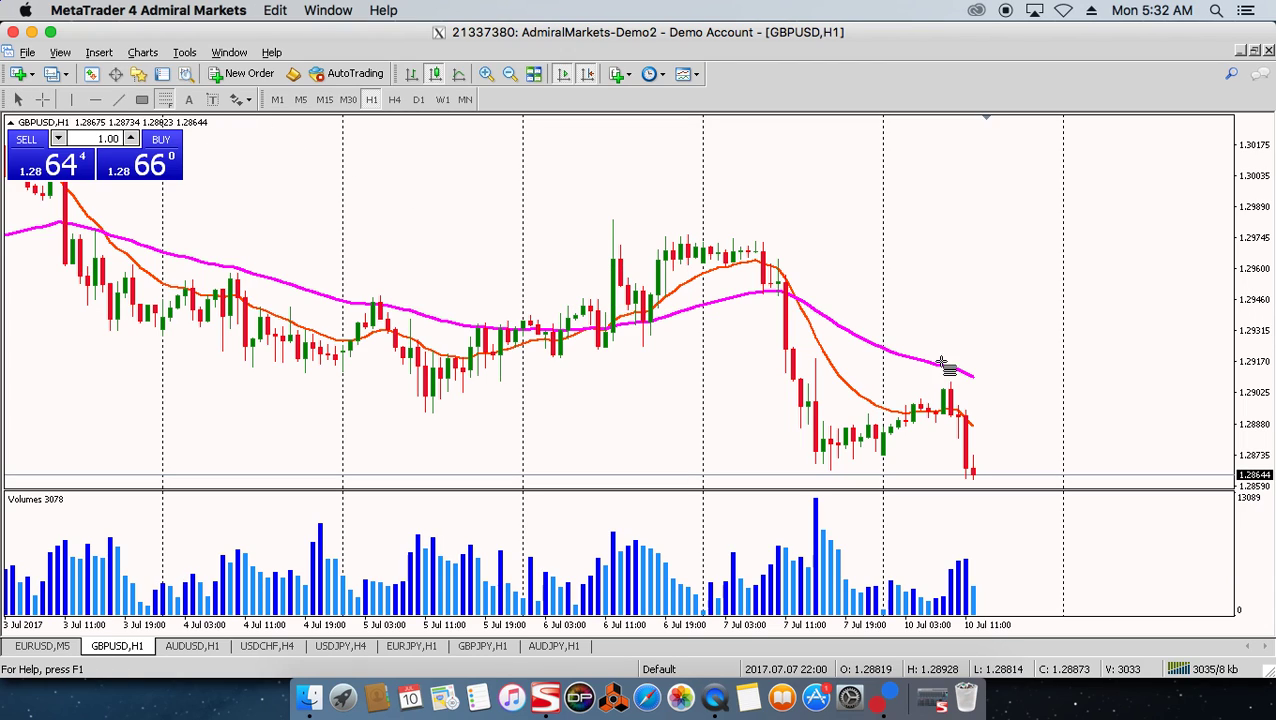
# Draw a Fibonacci retracement over the recent GBPUSD drop, then delete it.
pyautogui.moveTo(764, 241)
pyautogui.mouseDown()
pyautogui.moveTo(812, 356)
pyautogui.moveTo(835, 476)
pyautogui.mouseUp()
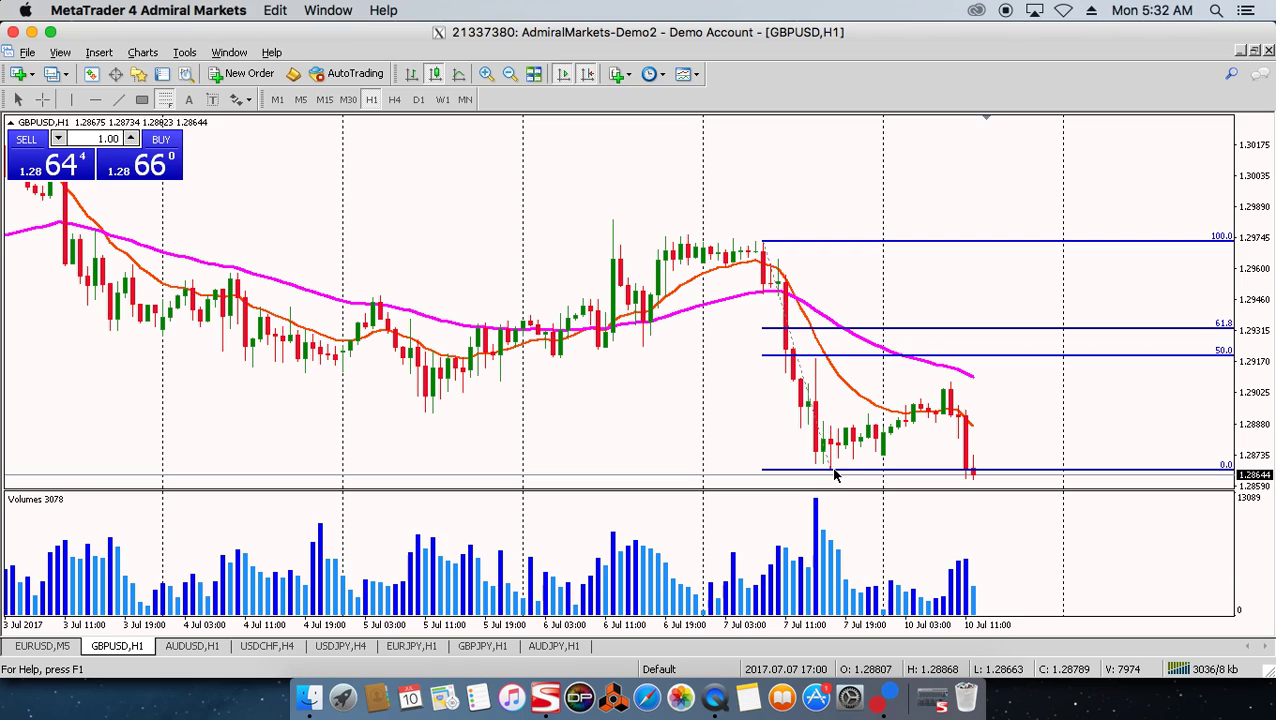
pyautogui.rightClick(792, 340)
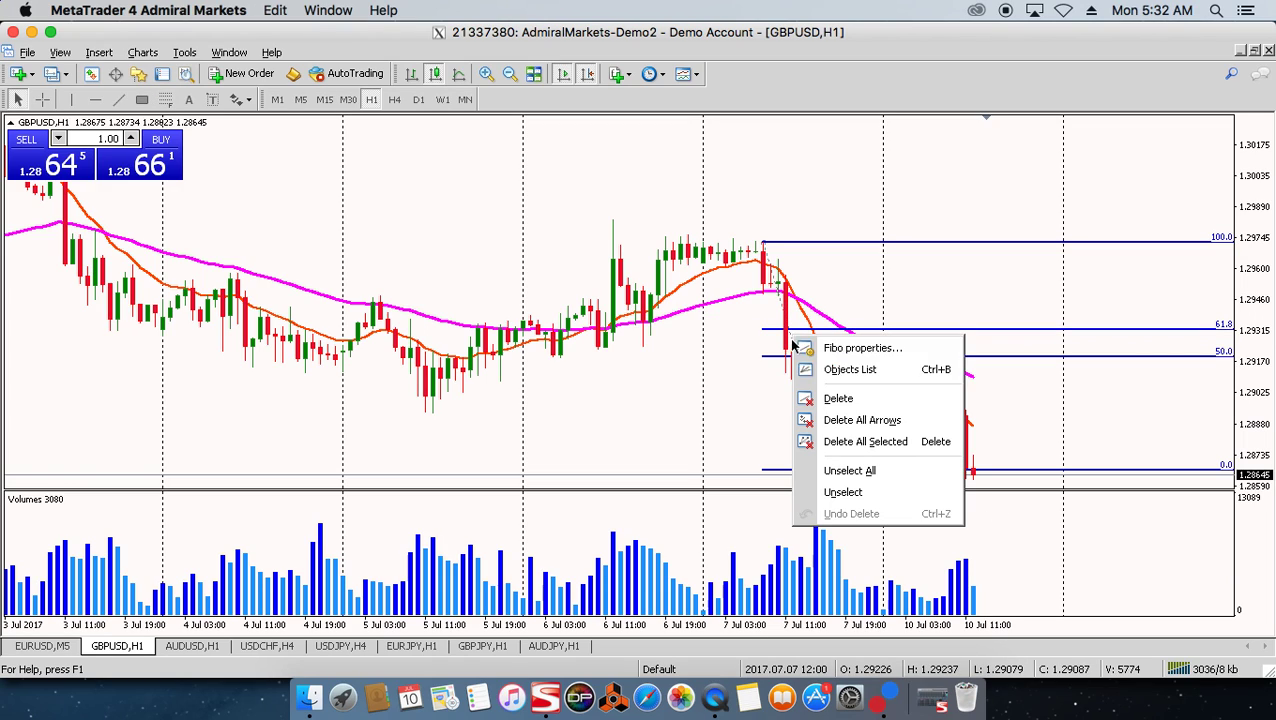
pyautogui.click(838, 397)
# Draw a grey rectangle across the 6–7 Jul highs near 1.2975 and compress the price scale.
pyautogui.click(141, 101)
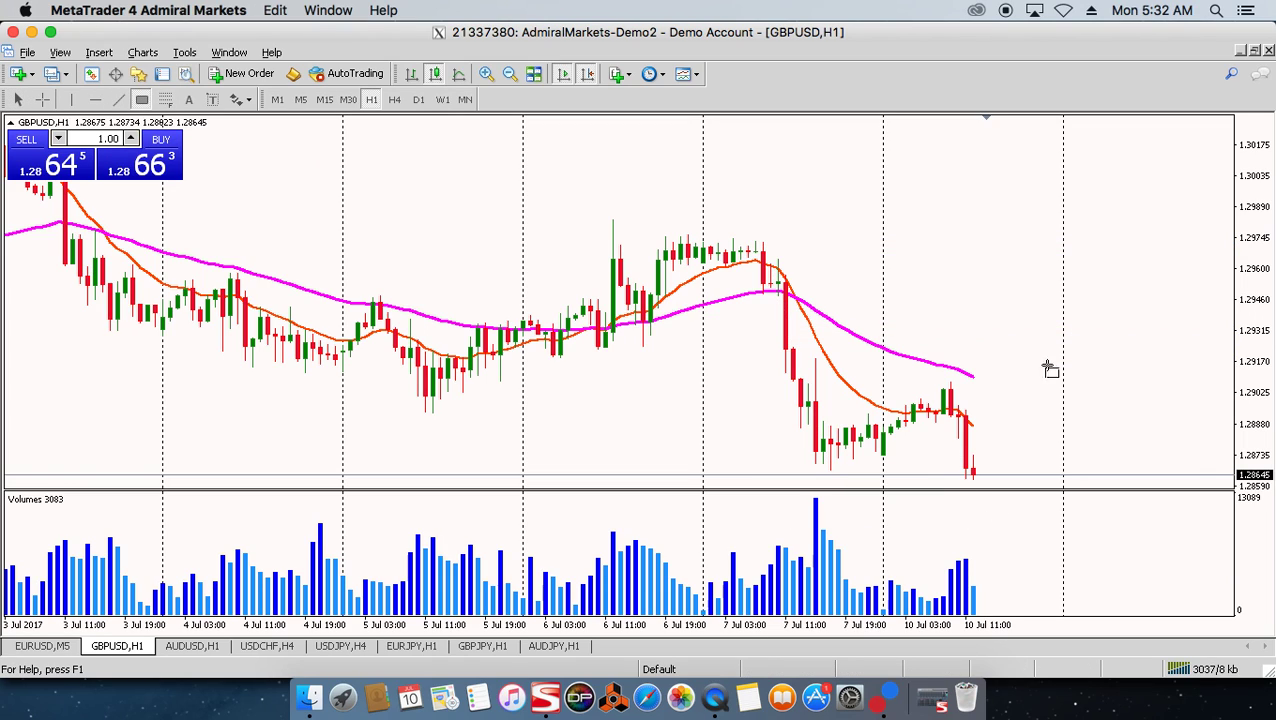
pyautogui.moveTo(612, 222); pyautogui.dragTo(955, 248)
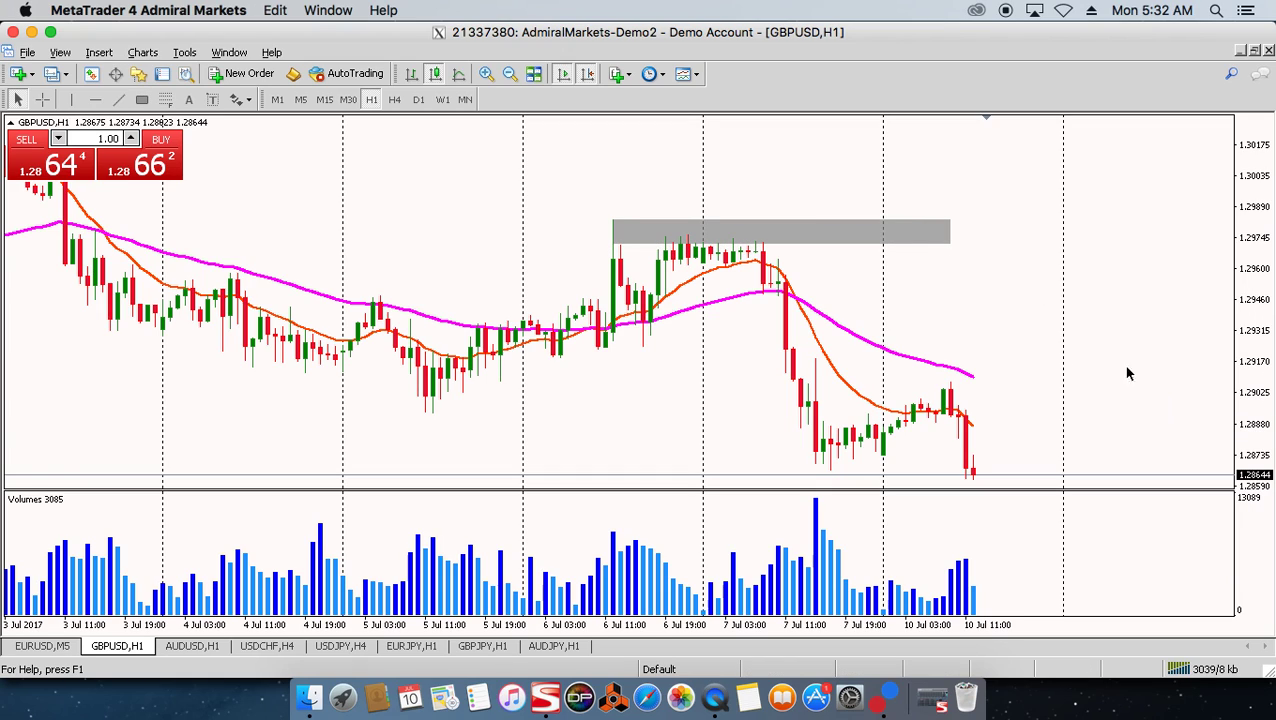
pyautogui.moveTo(1250, 378); pyautogui.dragTo(1255, 397)
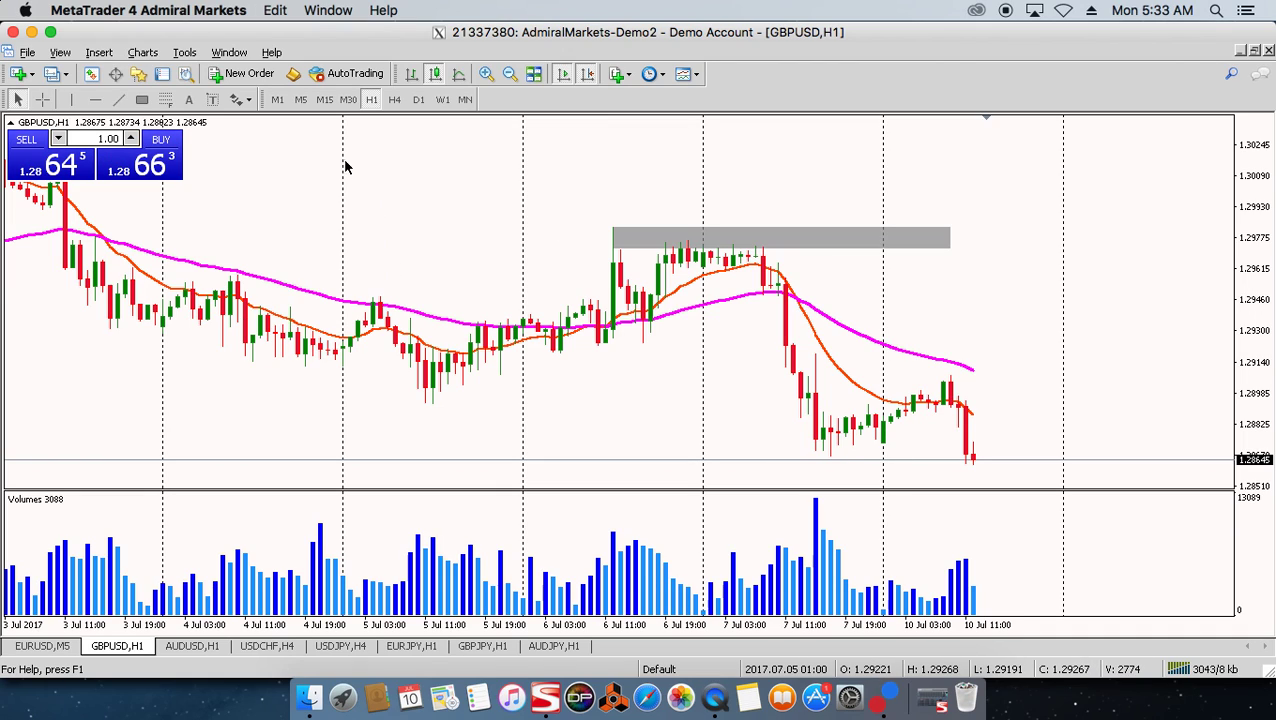
# On EURUSD hourly, draw a grey zone around 1.1380–1.1390, then view the 5-minute timeframe.
pyautogui.click(57, 647)
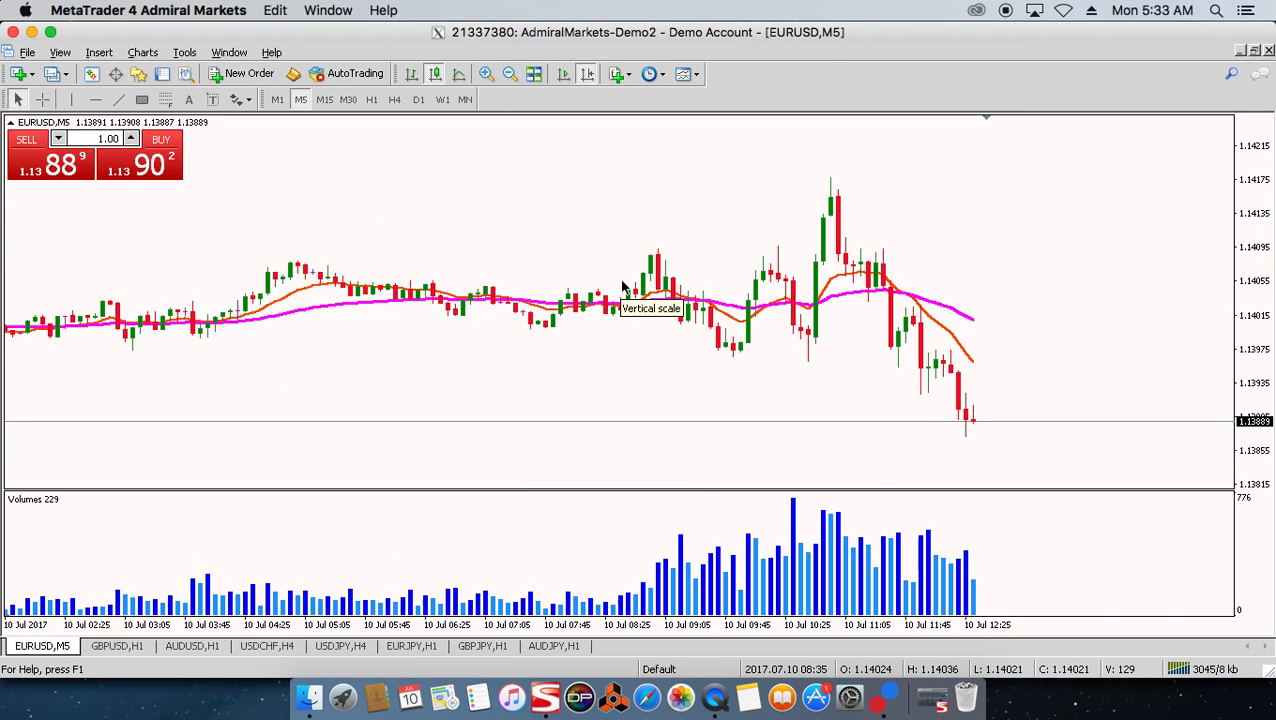
pyautogui.click(371, 99)
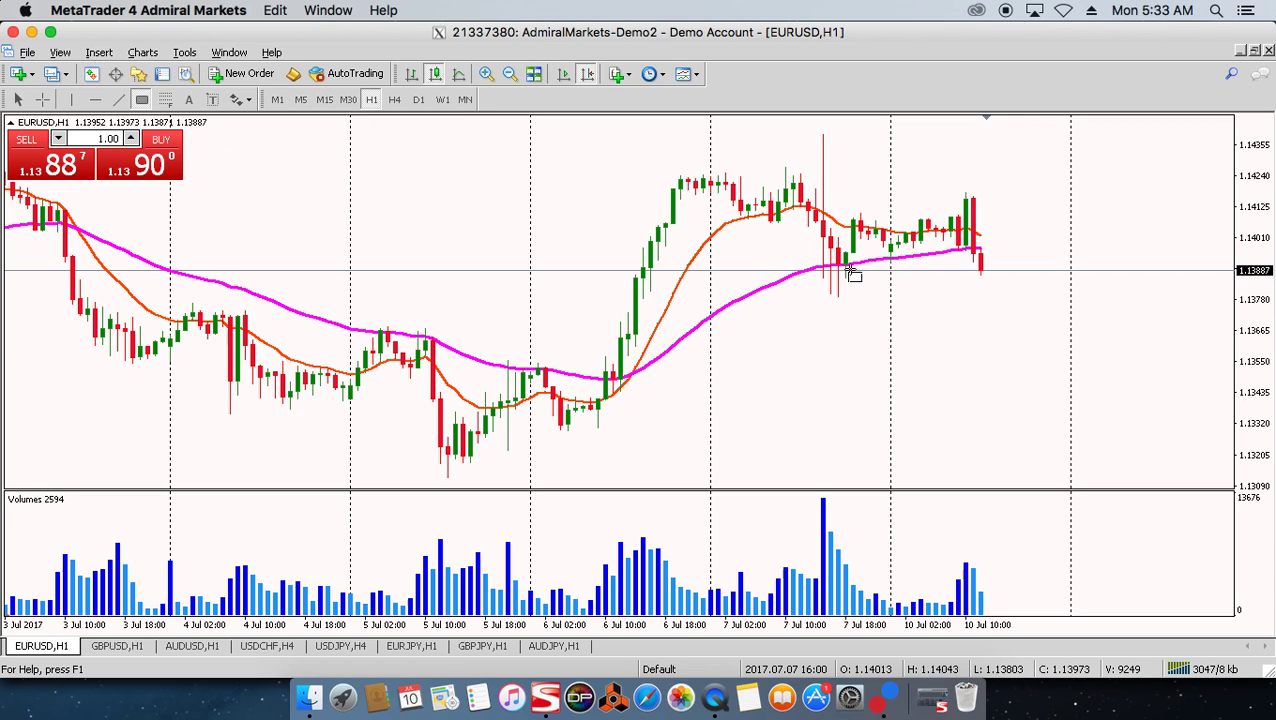
pyautogui.moveTo(841, 265)
pyautogui.mouseDown()
pyautogui.moveTo(1148, 316)
pyautogui.moveTo(1056, 297)
pyautogui.mouseUp()
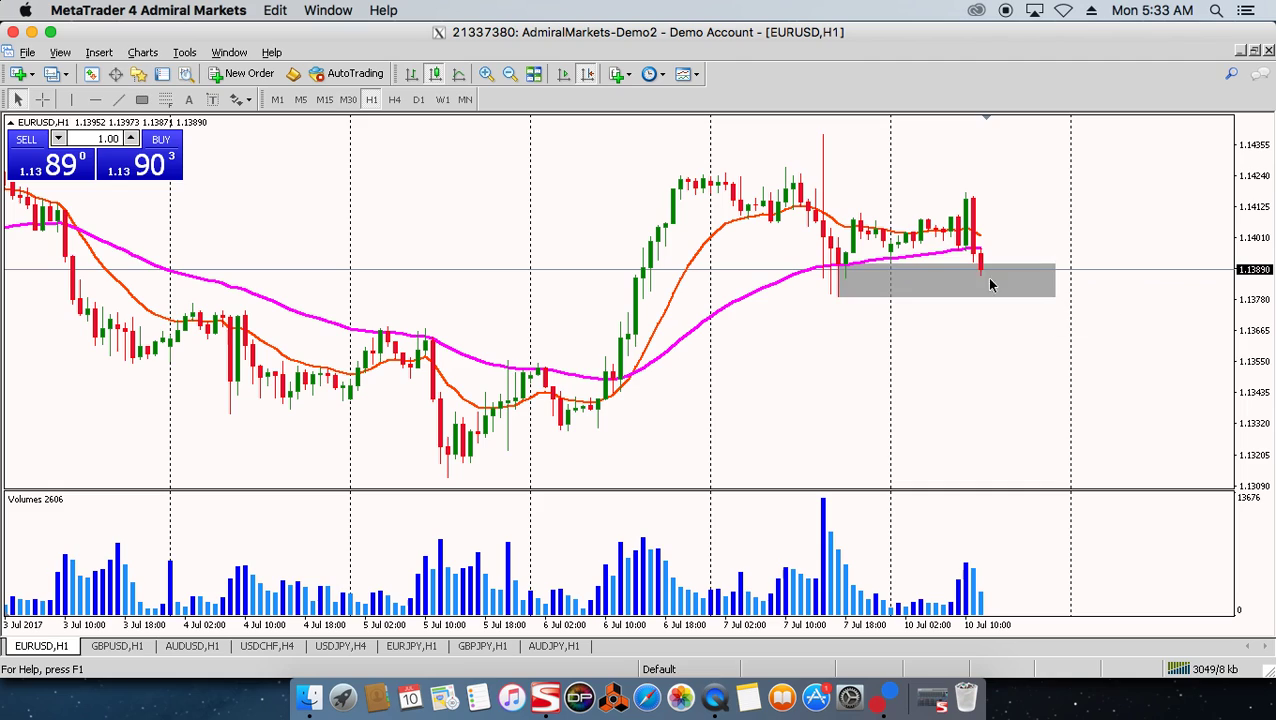
pyautogui.click(118, 99)
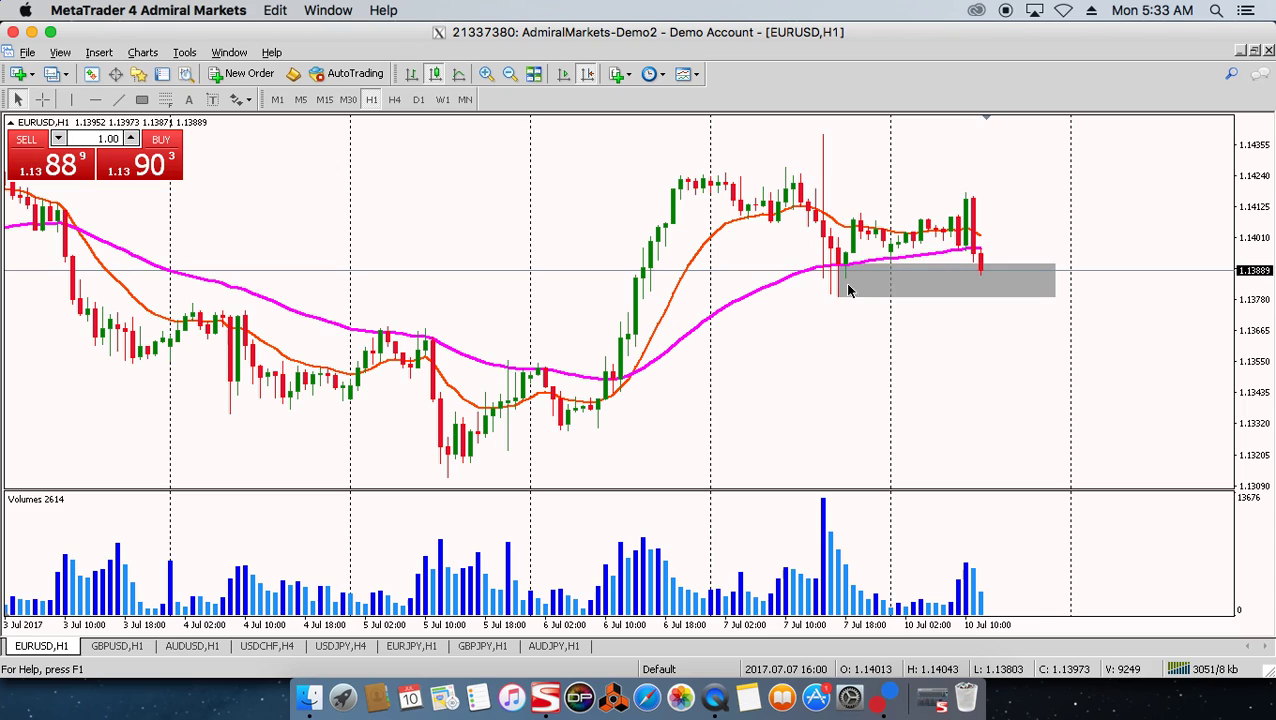
pyautogui.click(300, 99)
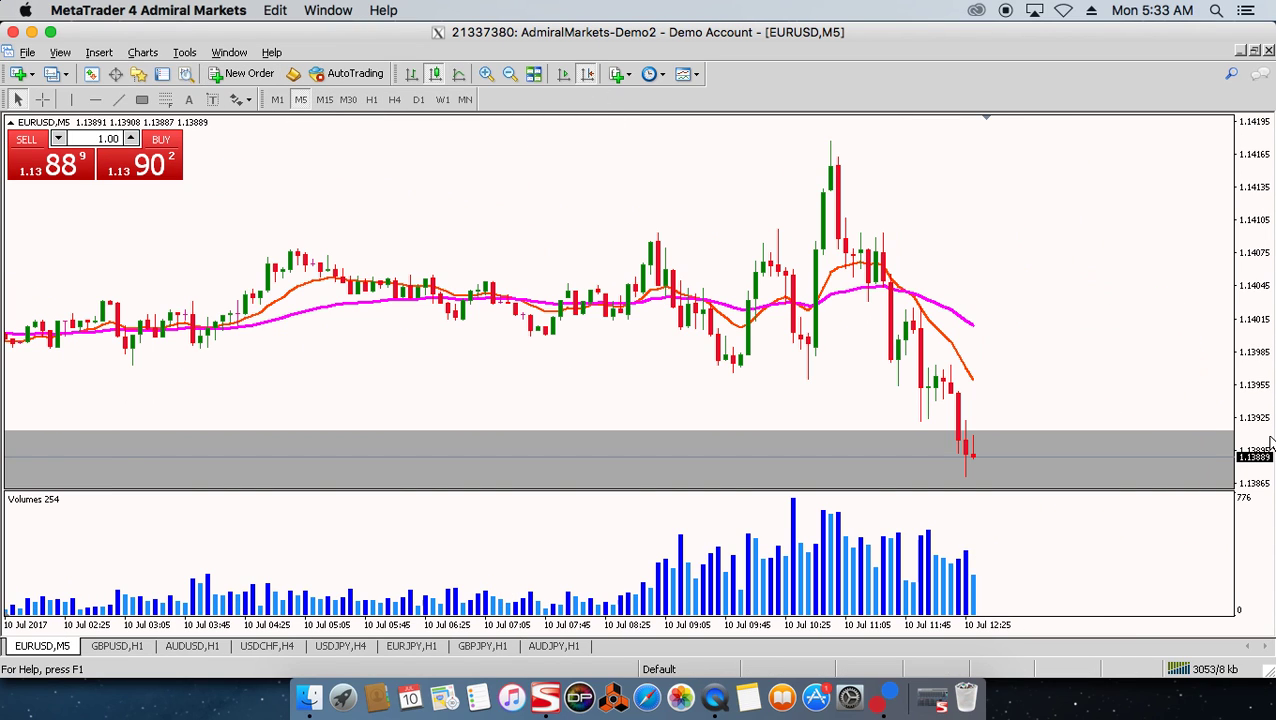
pyautogui.hotkey('ctrl', 'f')
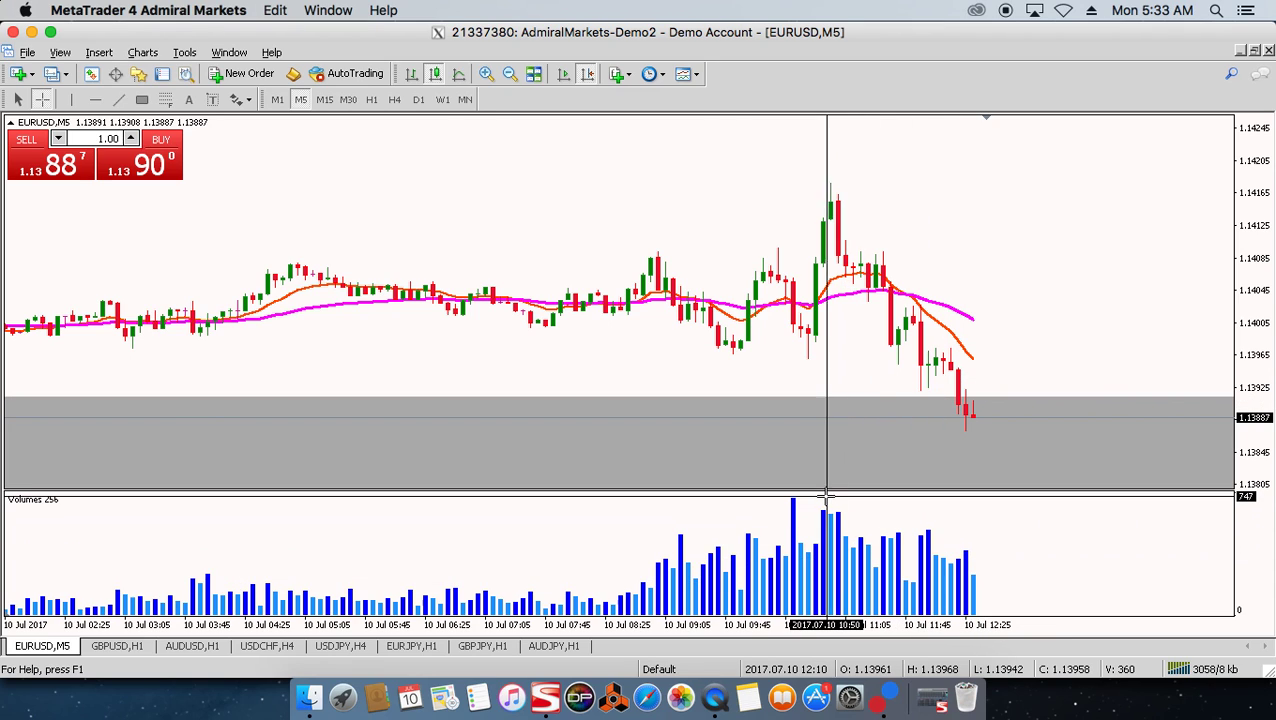
pyautogui.moveTo(823, 493)
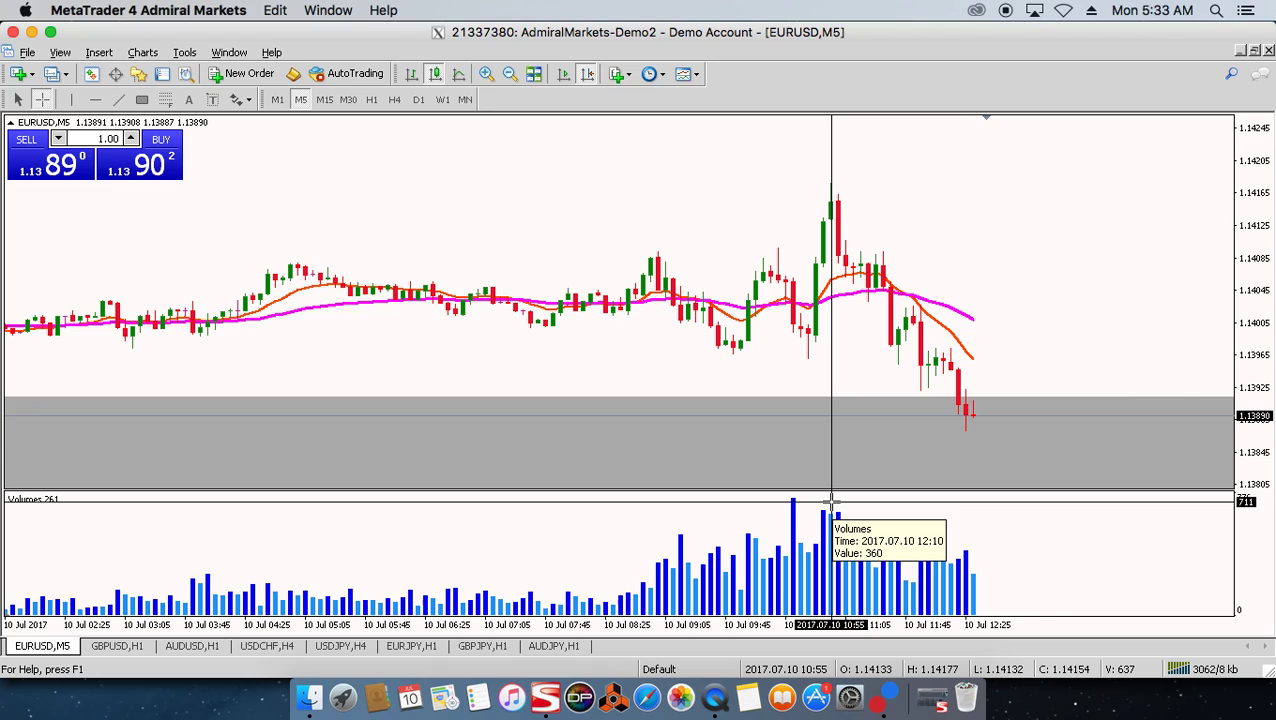
pyautogui.press('Escape')
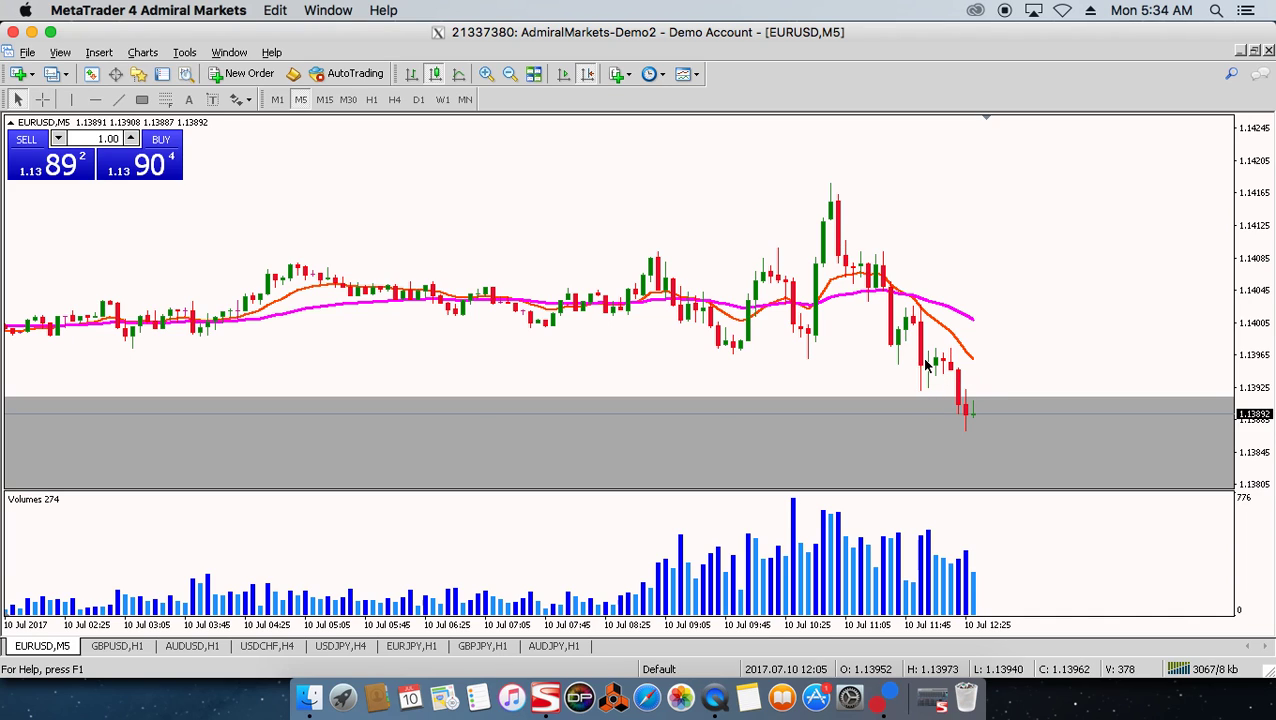
pyautogui.middleClick(984, 410)
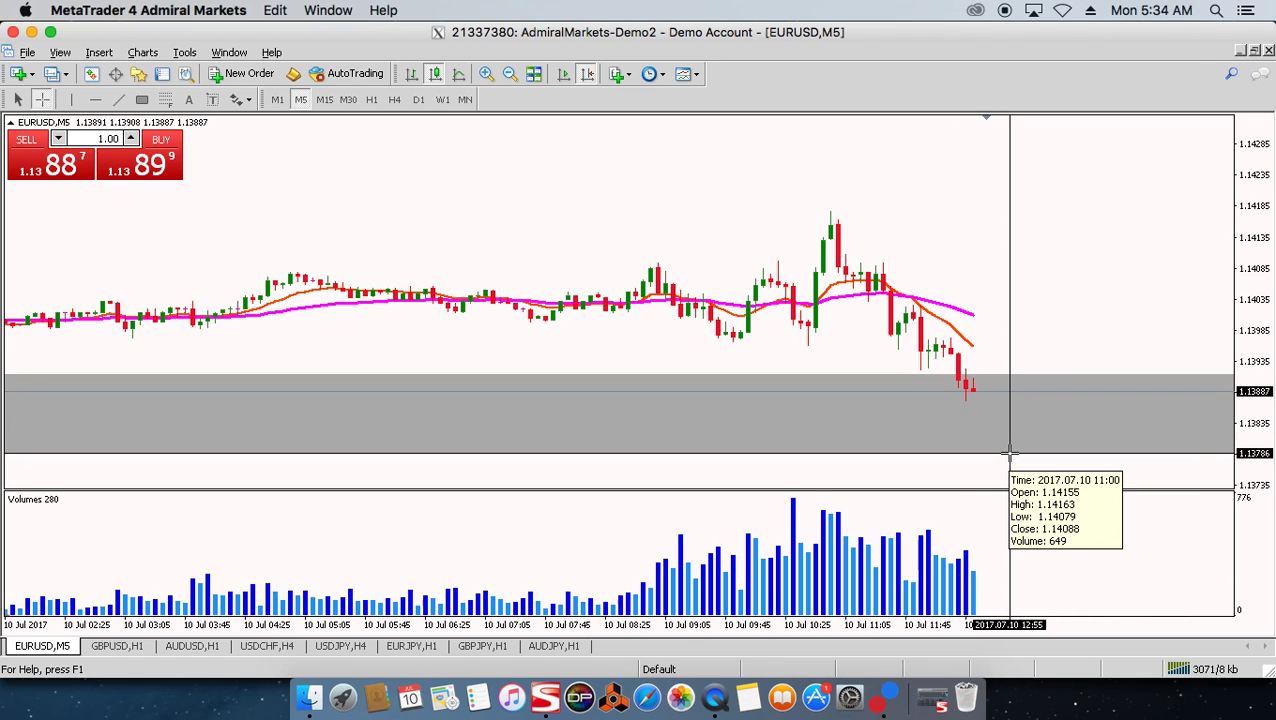
pyautogui.middleClick(1009, 453)
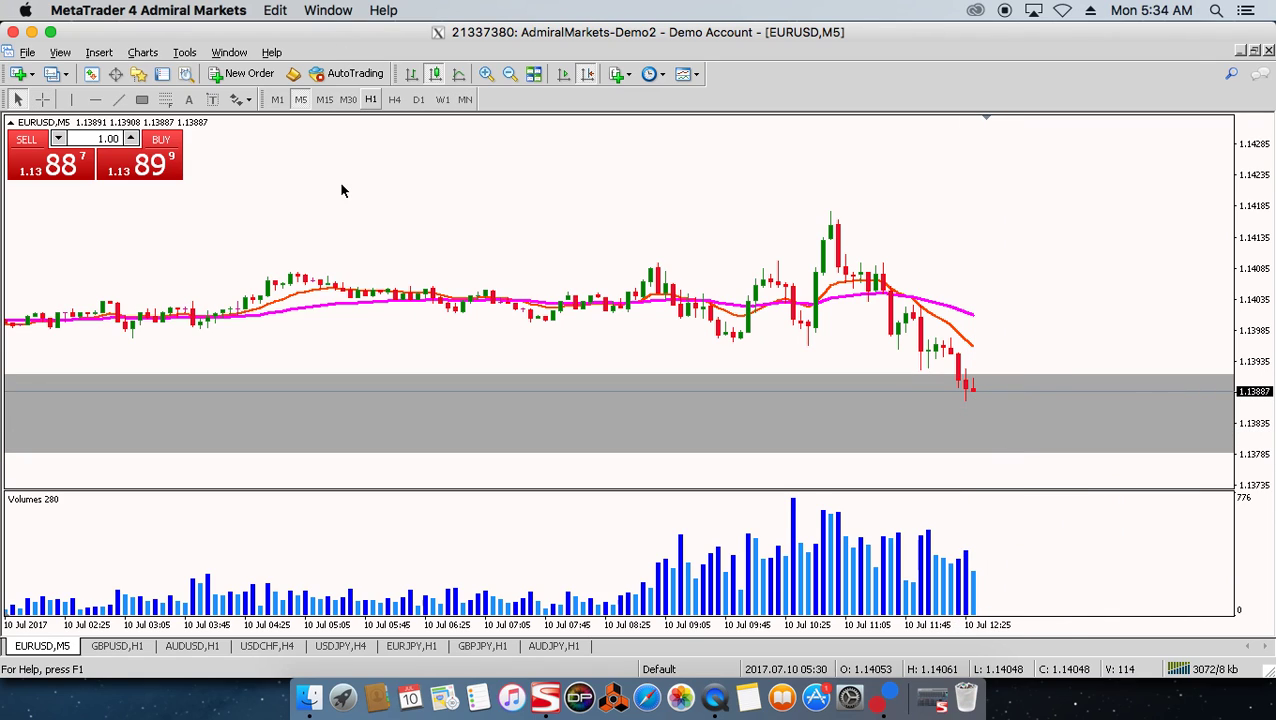
# Place a red horizontal line at the current GBPUSD hourly price, about 1.28667, and select it.
pyautogui.click(120, 646)
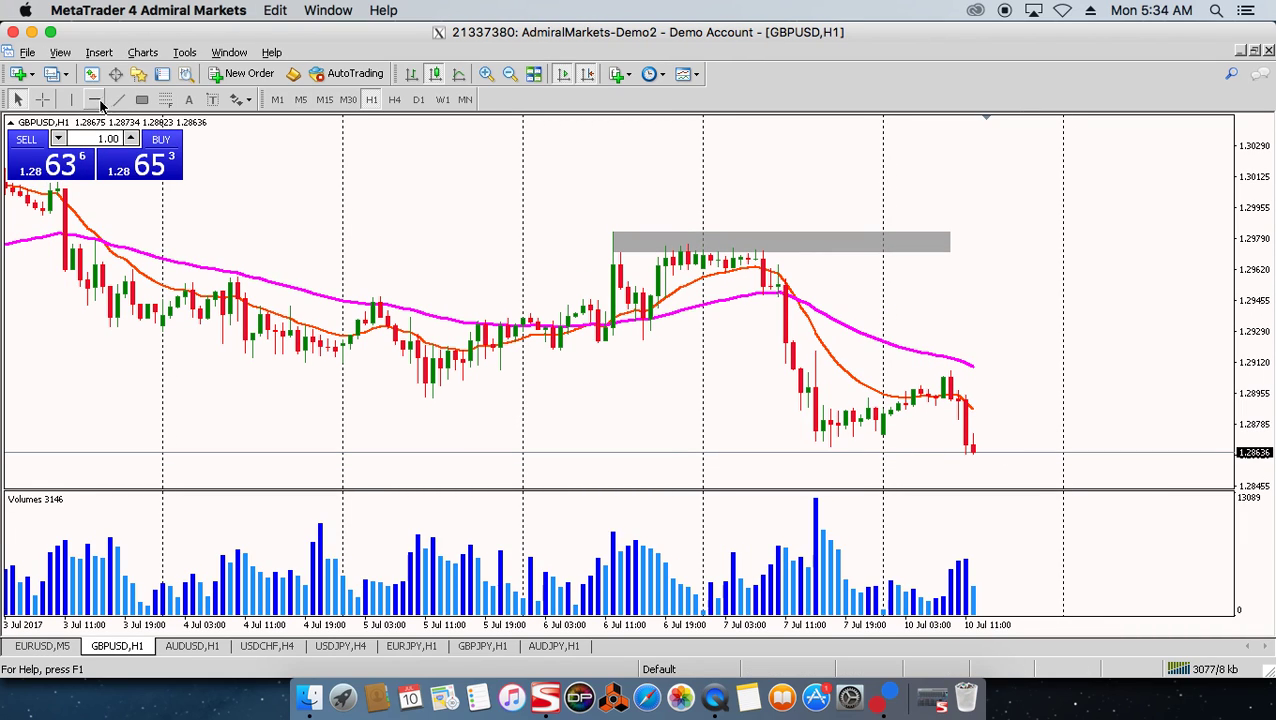
pyautogui.click(96, 100)
pyautogui.click(845, 447)
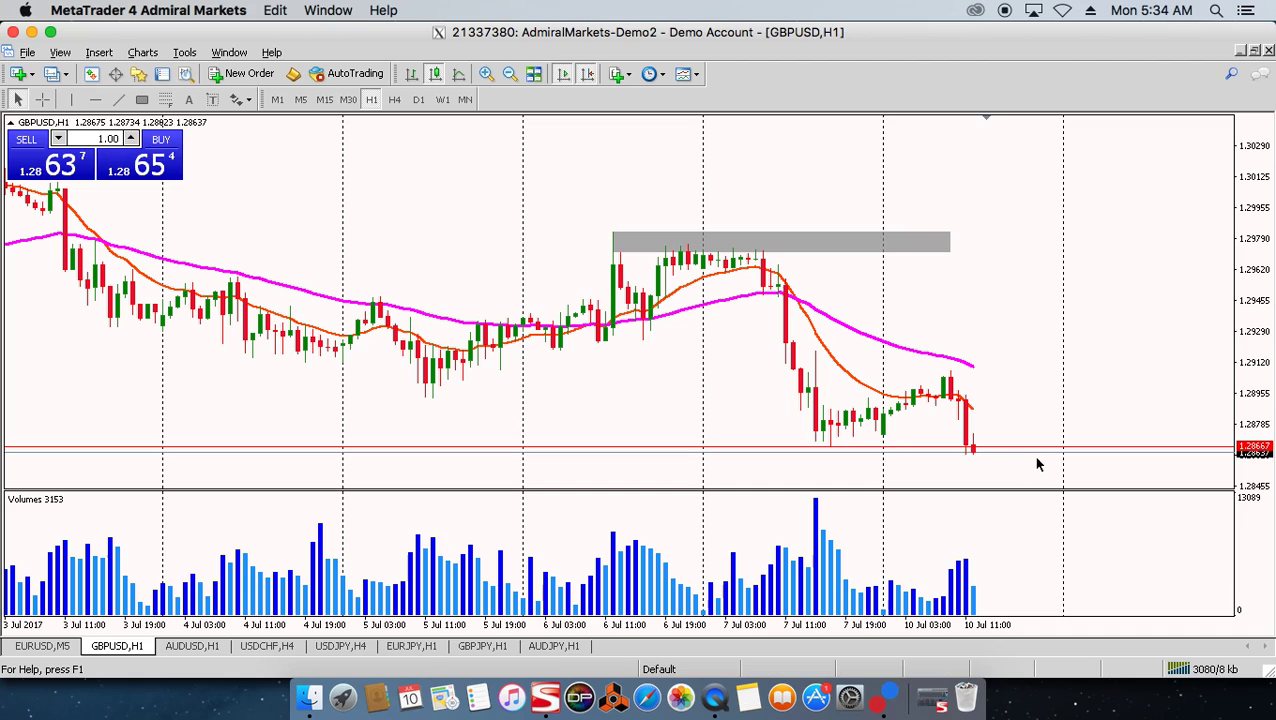
pyautogui.doubleClick(985, 448)
# Switch GBPUSD to 5-minute, widen the visible price range and enable the crosshair.
pyautogui.click(300, 99)
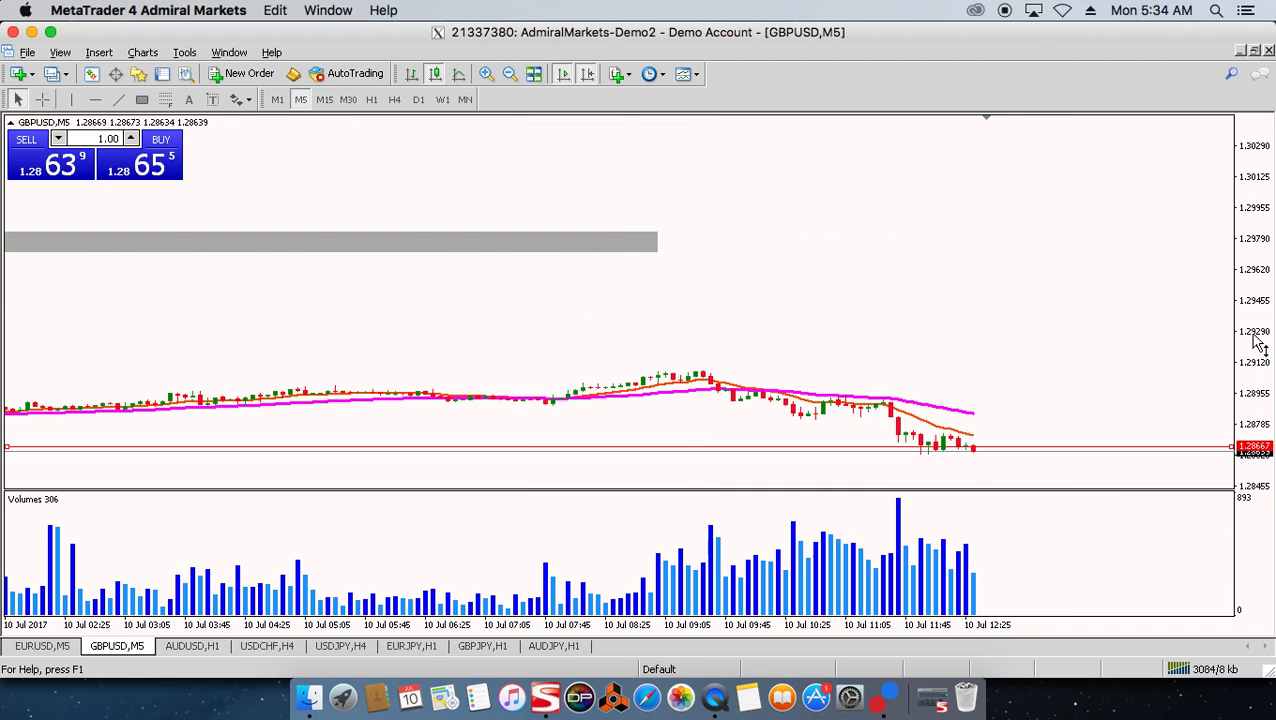
pyautogui.moveTo(1258, 345); pyautogui.dragTo(1256, 367)
pyautogui.middleClick(917, 478)
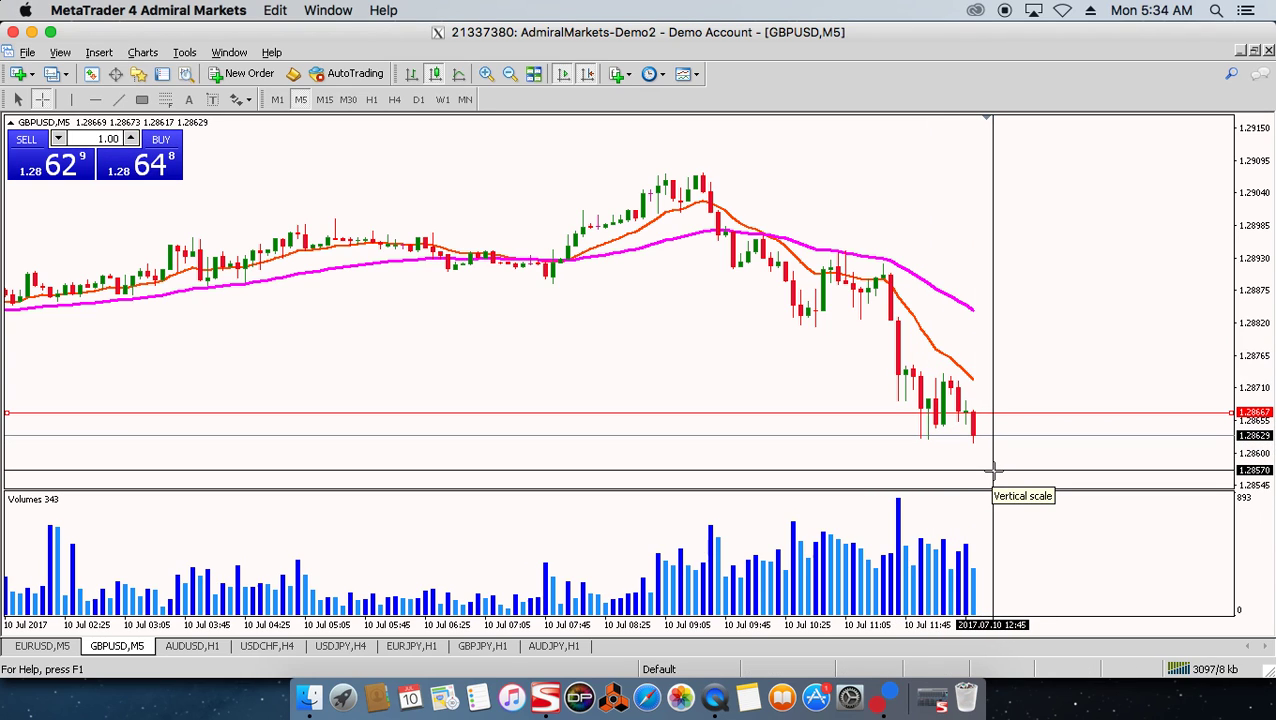
# Review GBPUSD hourly, then return to the EURUSD 5-minute chart with a stretched price scale.
pyautogui.click(993, 470)
pyautogui.click(371, 100)
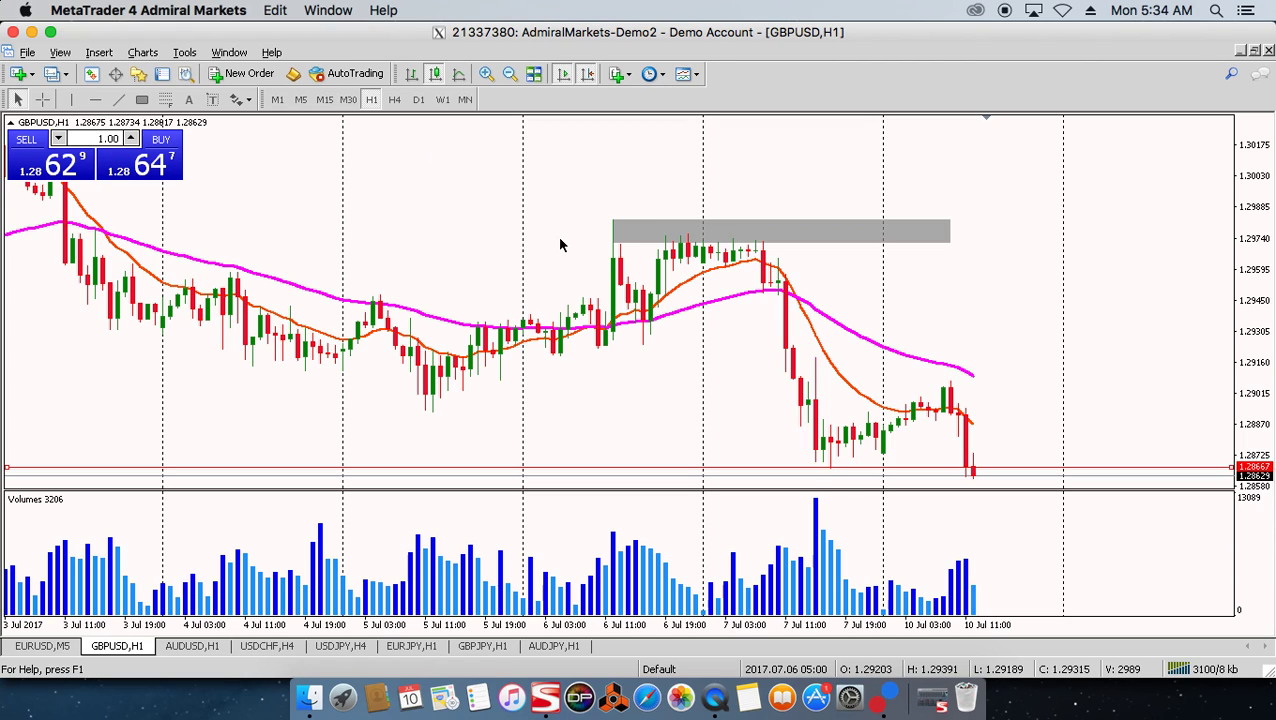
pyautogui.click(60, 647)
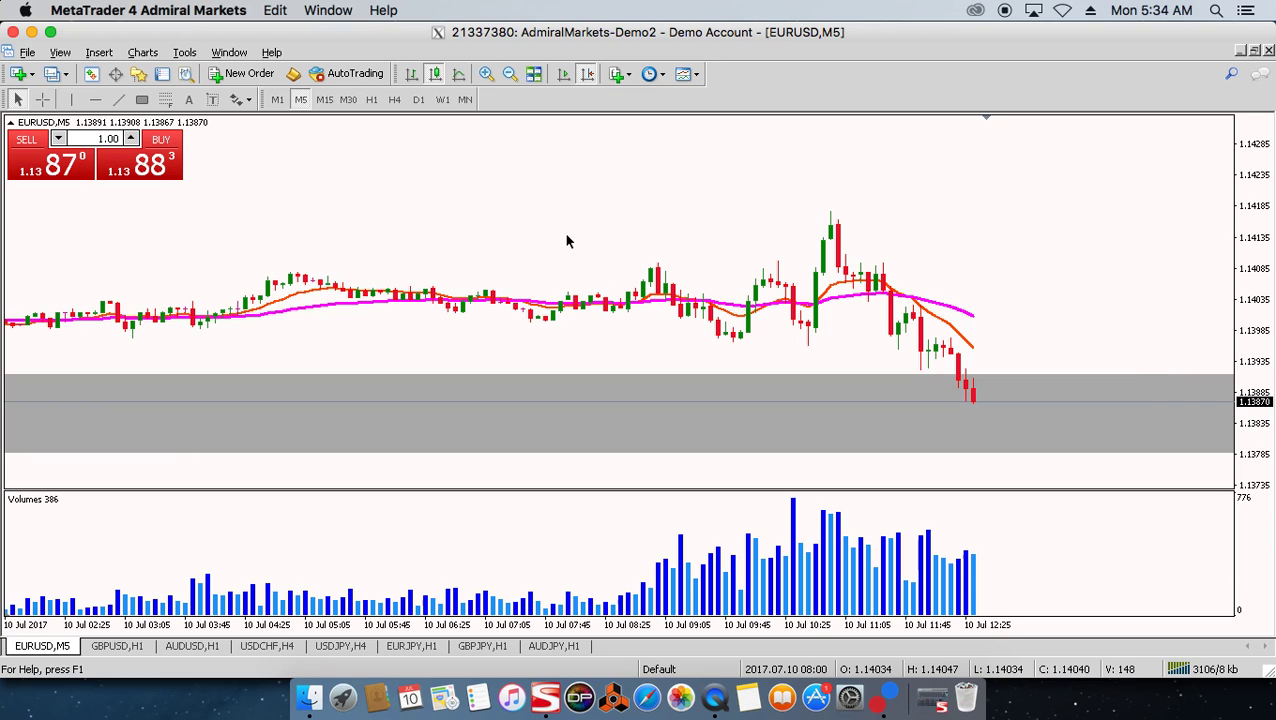
pyautogui.moveTo(566, 240)
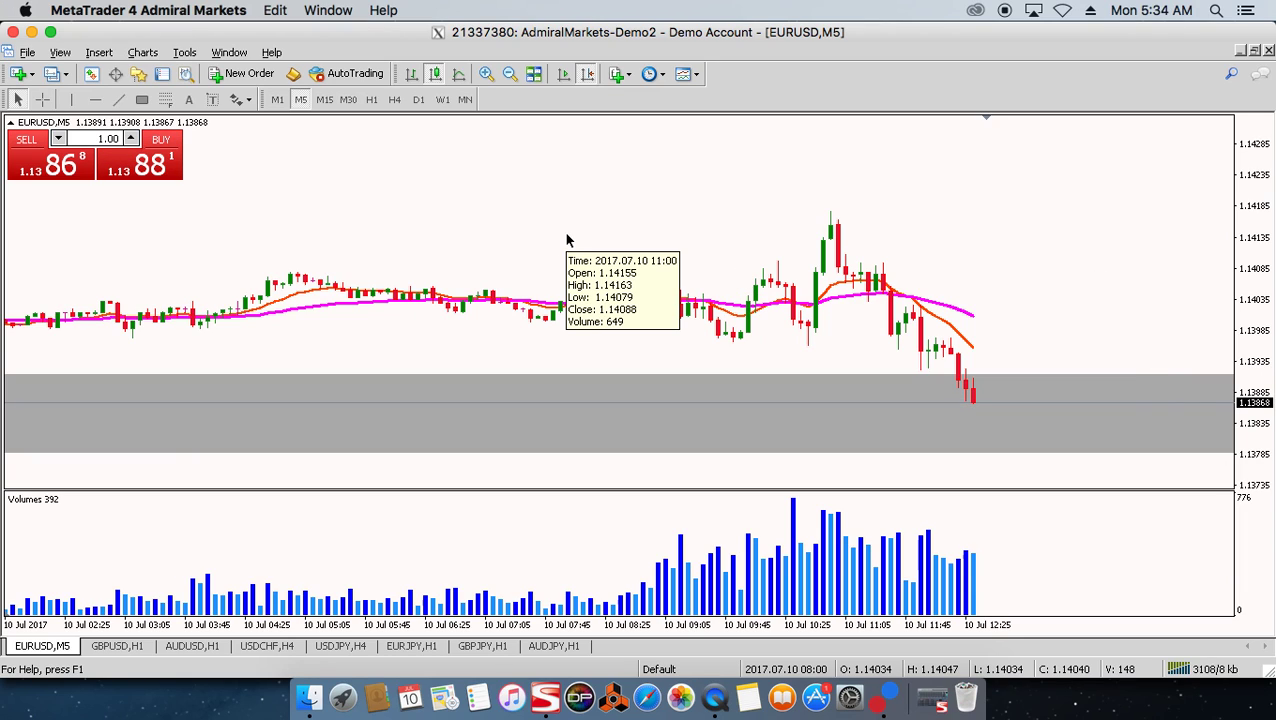
pyautogui.moveTo(1262, 384); pyautogui.dragTo(1262, 408)
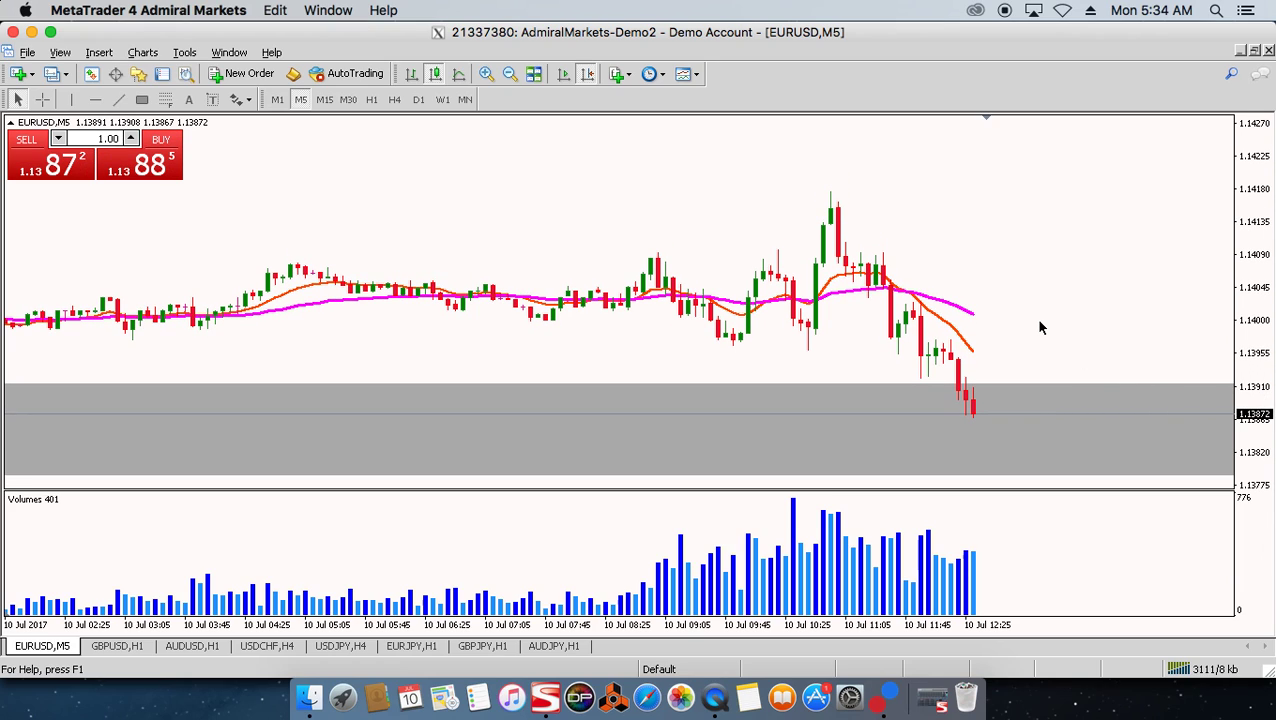